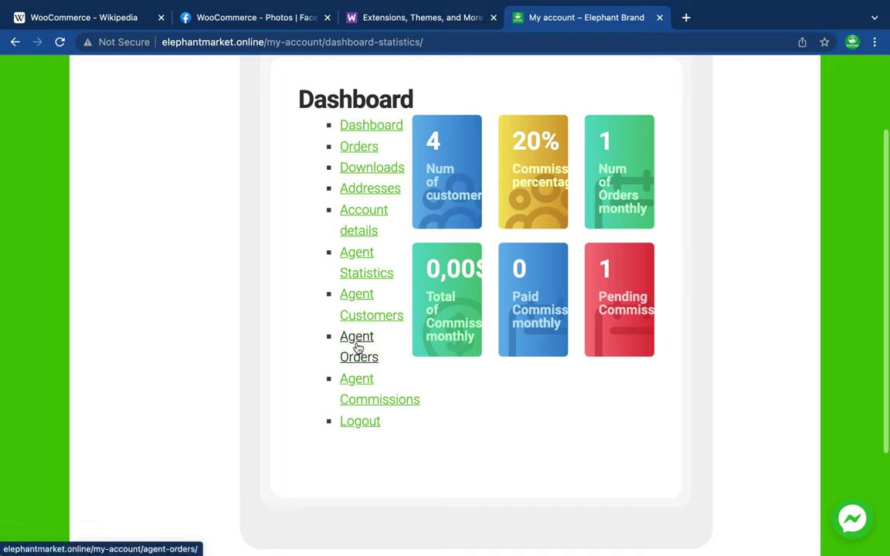
# Open Agent Customers and review the four Cambodian customers' emails, countries and totals
pyautogui.click(356, 300)
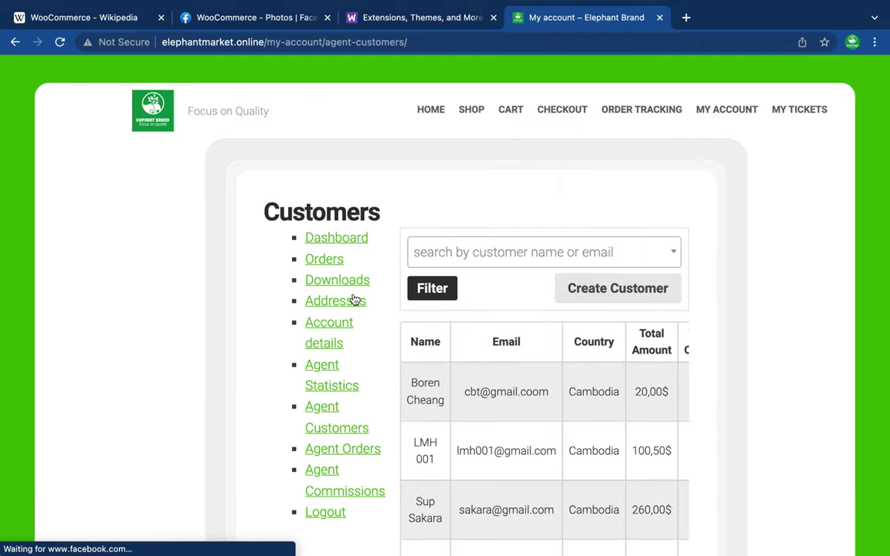
pyautogui.scroll(-2, 590, 369)
pyautogui.scroll(-2, 590, 369)
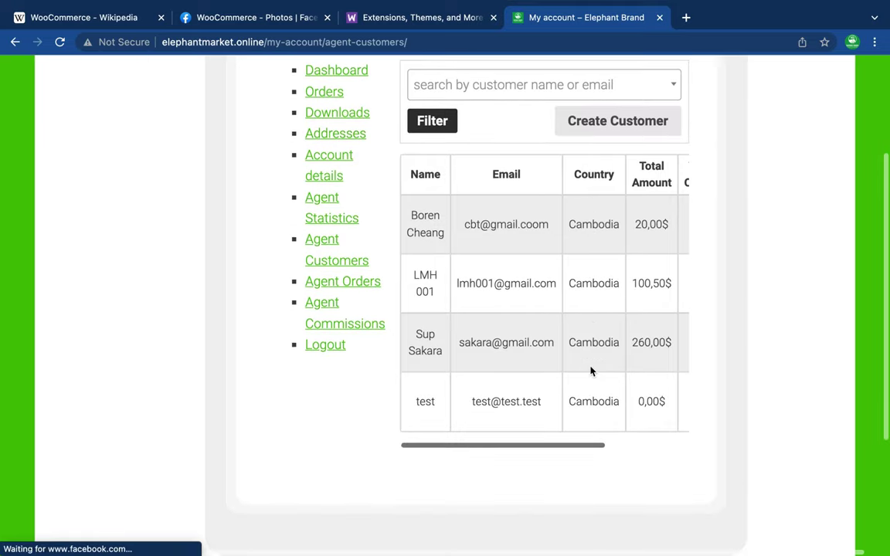
pyautogui.scroll(-1, 542, 336)
pyautogui.scroll(-2, 543, 335)
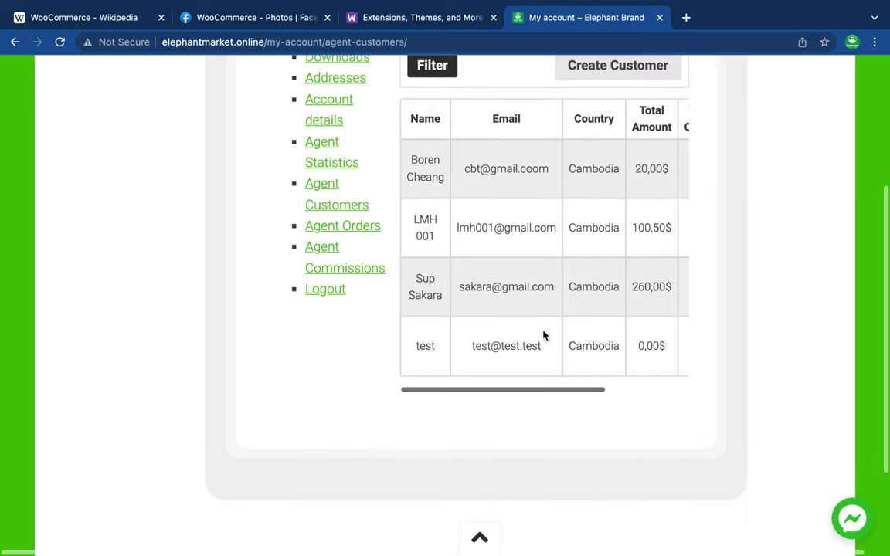
pyautogui.scroll(3, 542, 336)
pyautogui.scroll(4, 543, 335)
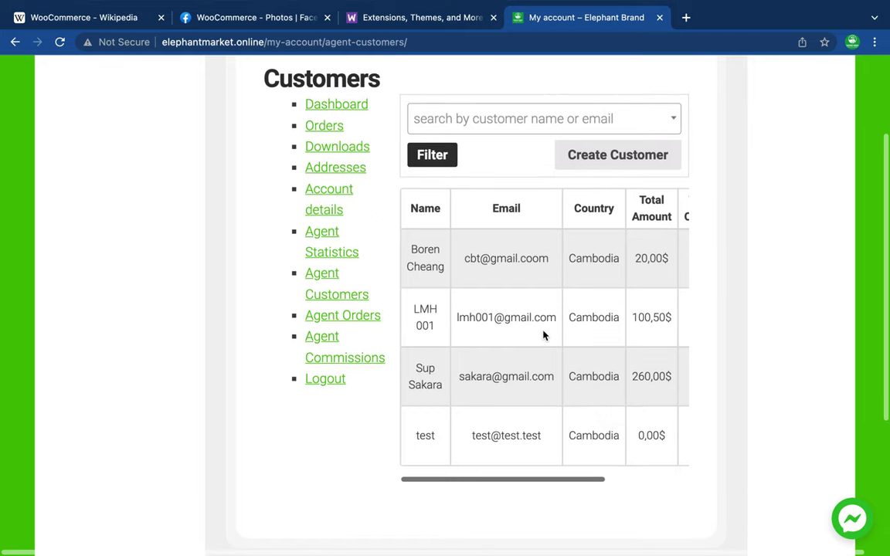
pyautogui.scroll(1, 543, 336)
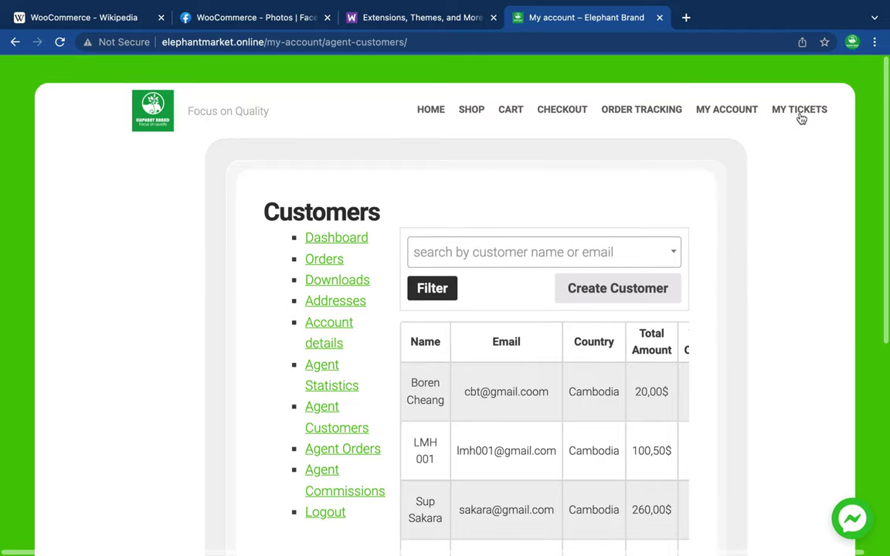
# Go to My Tickets, where open ticket #8 is listed
pyautogui.click(799, 111)
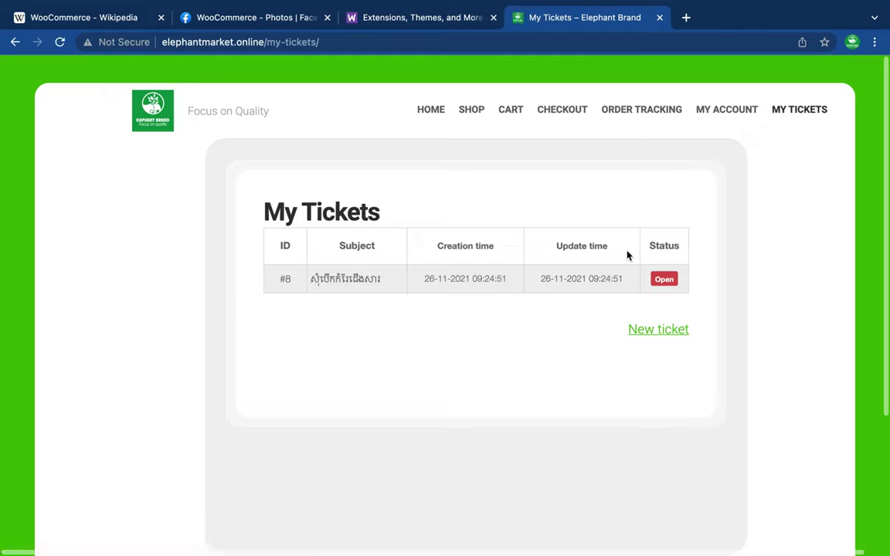
# Start a new ticket with the Khmer subject 'ស្នើសុំកន្លែុយសន្លឹកក្រុមហ៊ុនដឹកទំនិញ'
pyautogui.click(639, 333)
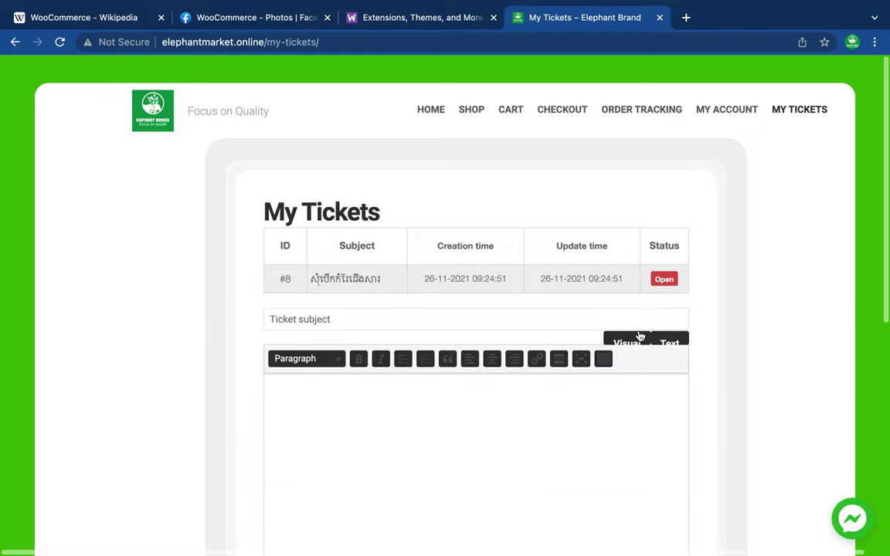
pyautogui.scroll(-2, 413, 360)
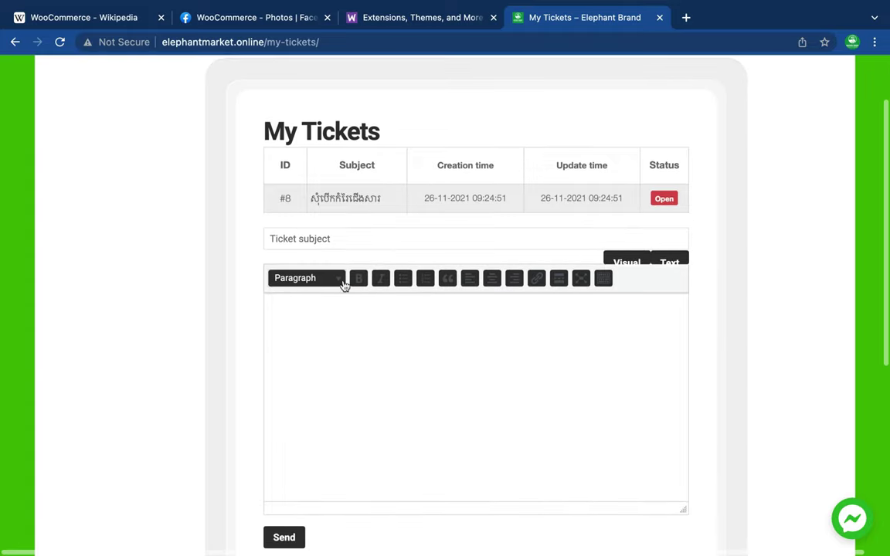
pyautogui.click(325, 239)
pyautogui.write('s')
pyautogui.press('BackSpace')
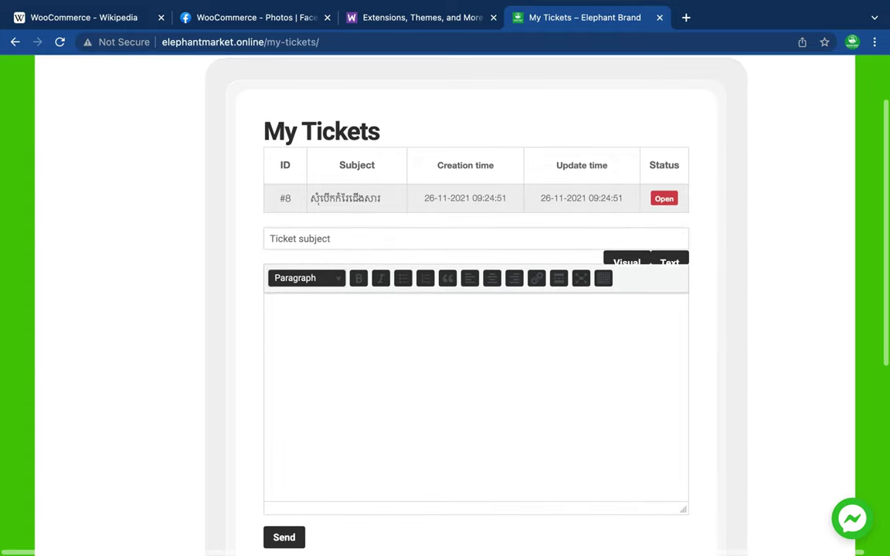
pyautogui.write('ស្នើសុំកន្ល')
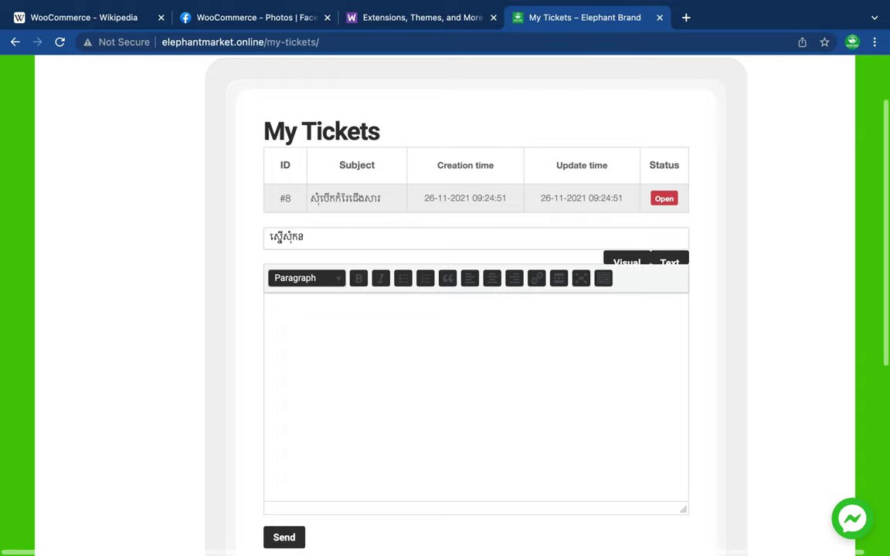
pyautogui.write('ែ')
pyautogui.write('ុយសន្ល')
pyautogui.write('ឹក')
pyautogui.write('ក្រុម')
pyautogui.write('ហ៊ុនដឹក')
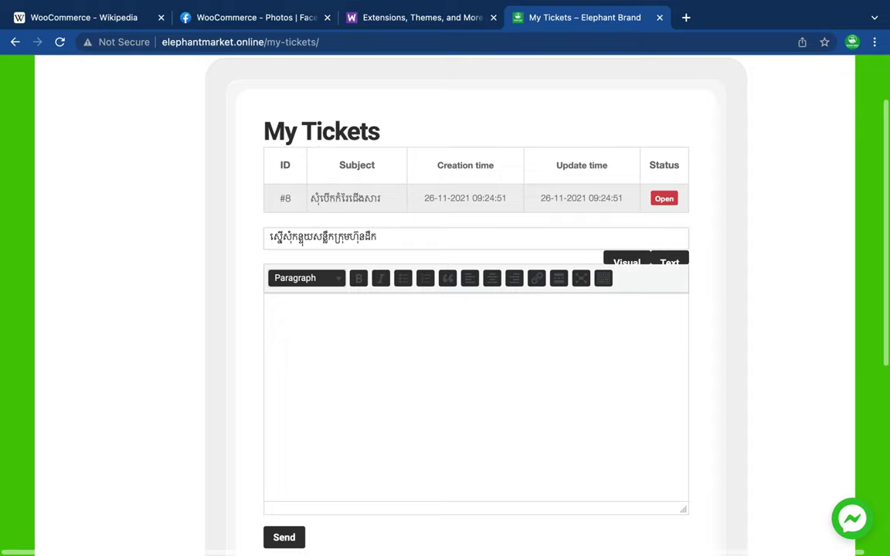
pyautogui.write('ទំនិញ')
# Begin the message with the Khmer greeting 'សួស្តីបង សូមផ្ញើរកន្ទុយស្ន្លឹក'
pyautogui.click(284, 327)
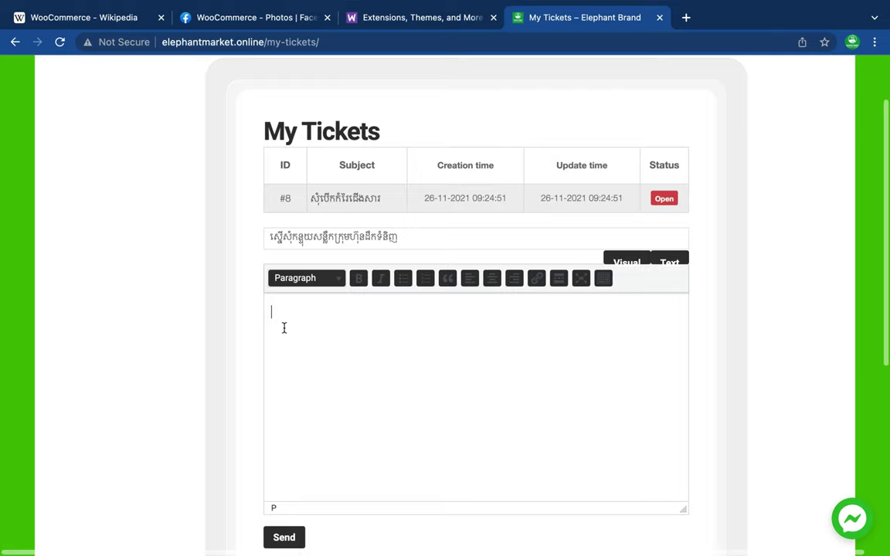
pyautogui.write('សួស្តីបង សូមផ្')
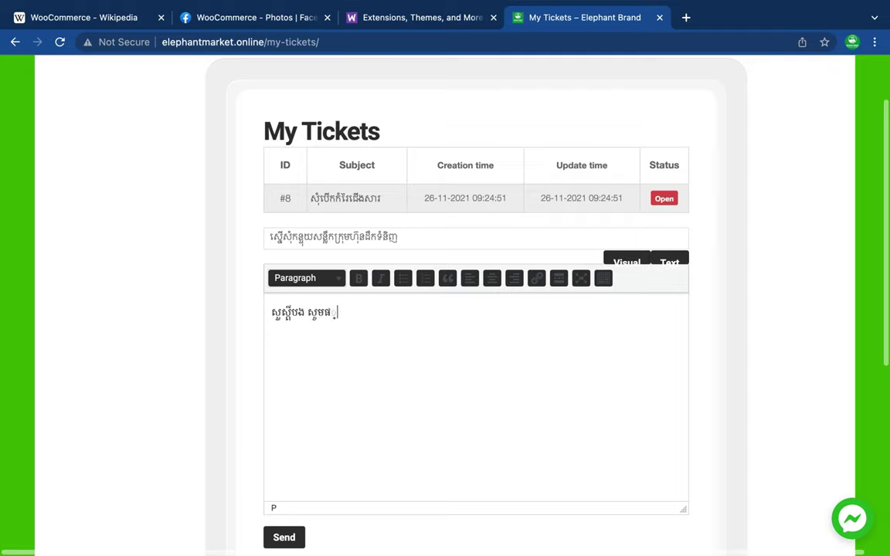
pyautogui.write('ញើរកន្ទុយស្')
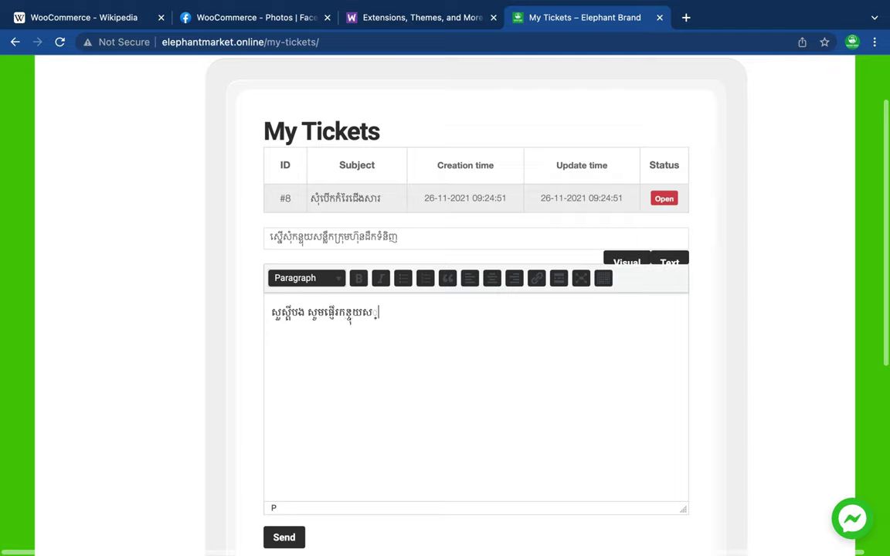
pyautogui.write('ន្លឹក')
pyautogui.press('super+space')
# Finish the Khmer message naming J&T and the order number, then scroll down to send
pyautogui.write('ឲ')
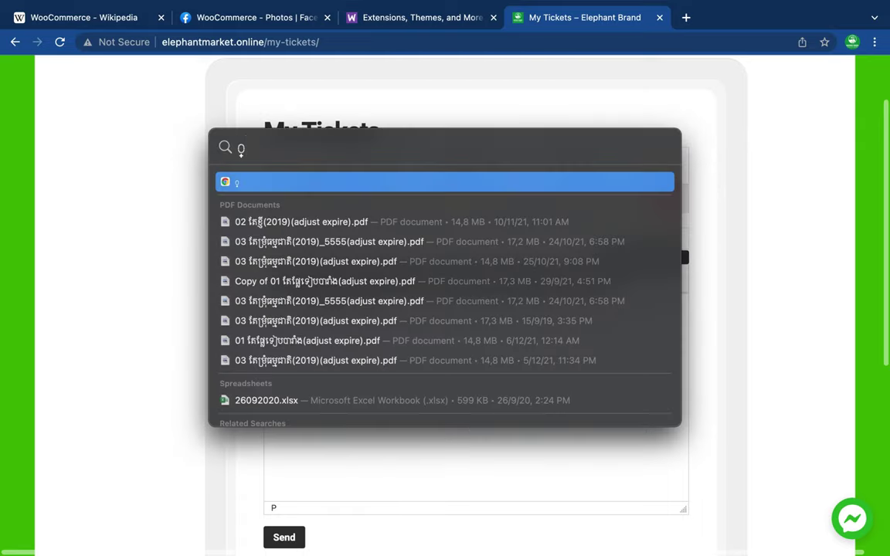
pyautogui.press('Escape')
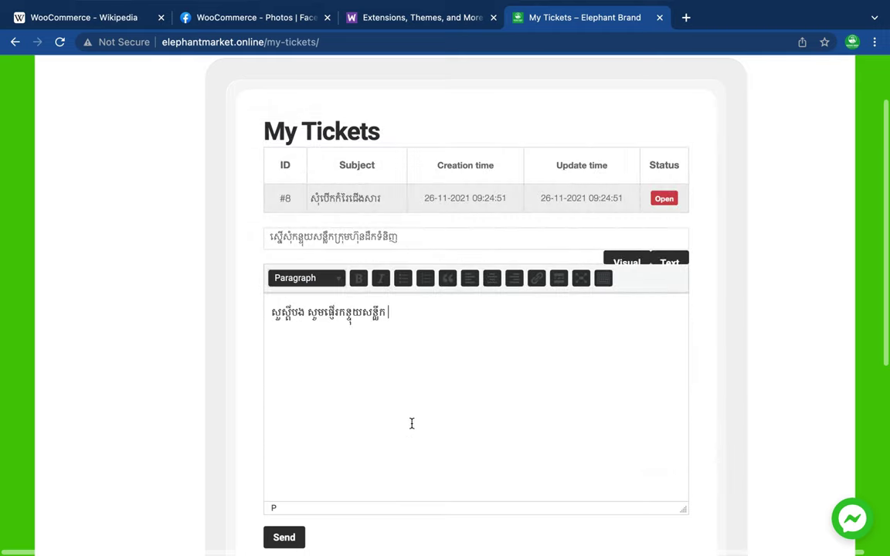
pyautogui.write('ខ្ញុំ')
pyautogui.press('BackSpace')
pyautogui.press('BackSpace')
pyautogui.press('BackSpace')
pyautogui.press('BackSpace')
pyautogui.press('BackSpace')
pyautogui.press('BackSpace')
pyautogui.write('រ')
pyautogui.write('&T')
pyautogui.write(' នៃ')
pyautogui.press('BackSpace')
pyautogui.press('BackSpace')
pyautogui.write('លេខ Orde')
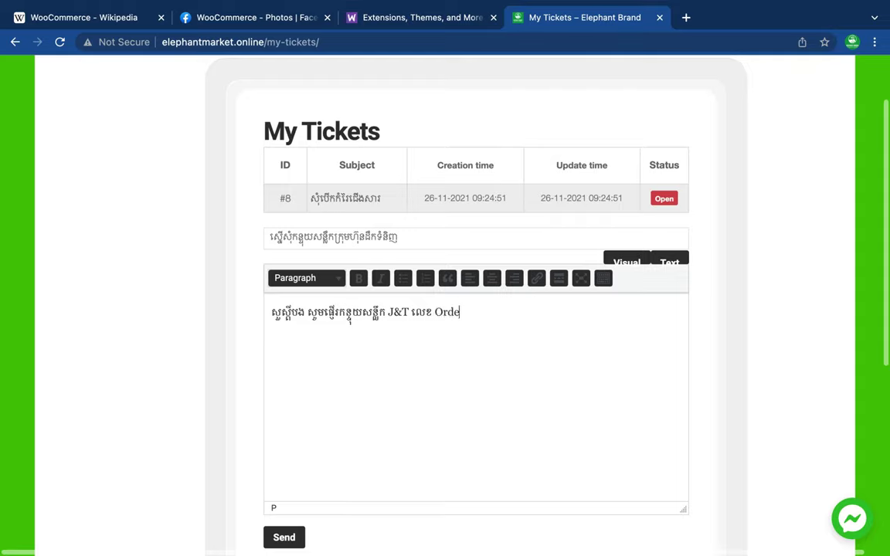
pyautogui.write('r')
pyautogui.write('1000')
pyautogui.scroll(-3, 484, 428)
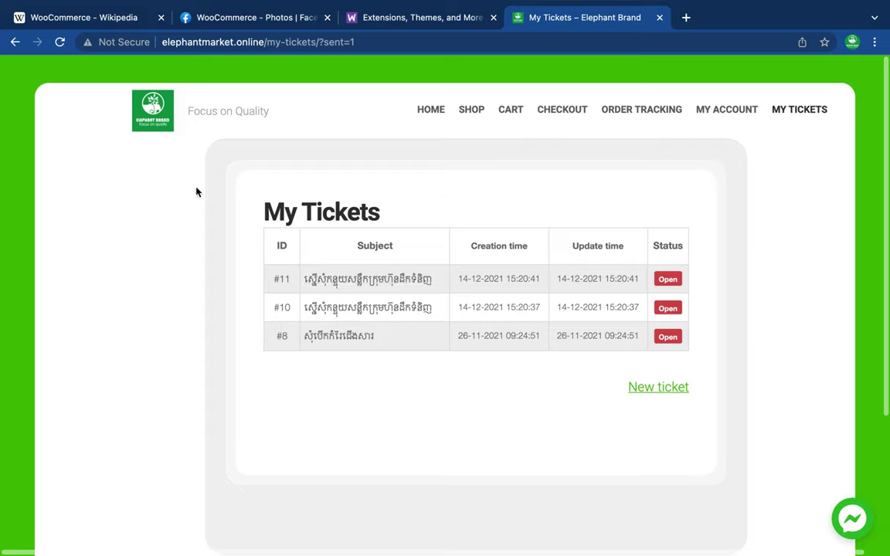
pyautogui.click(60, 42)
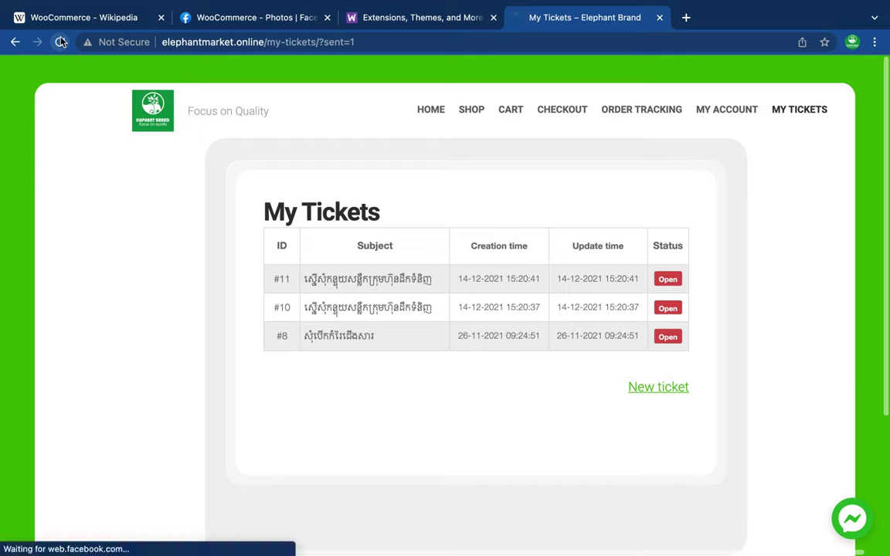
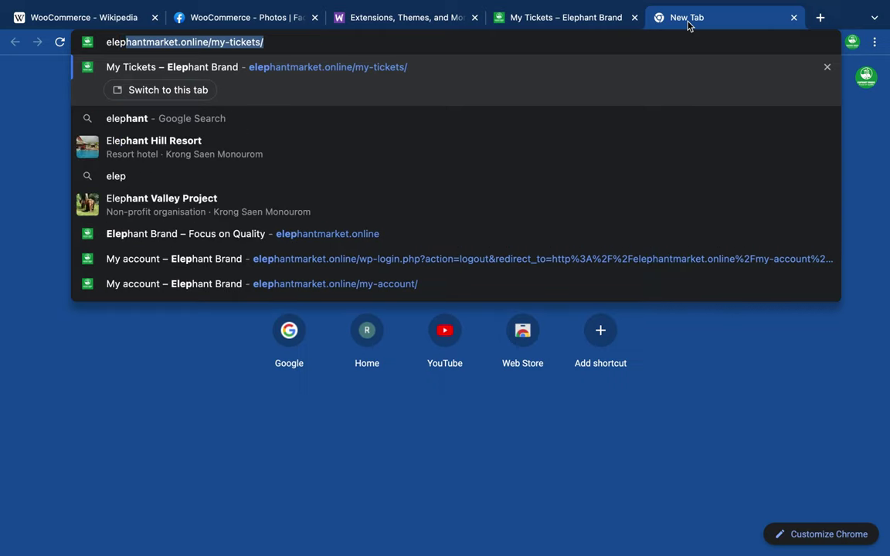
# Clear the Chrome address bar, close the unused new tab, and switch to Safari
pyautogui.press('Right')
pyautogui.press('BackSpace')
pyautogui.press('BackSpace')
pyautogui.press('BackSpace')
pyautogui.press('BackSpace')
pyautogui.press('BackSpace')
pyautogui.press('BackSpace')
pyautogui.press('BackSpace')
pyautogui.press('BackSpace')
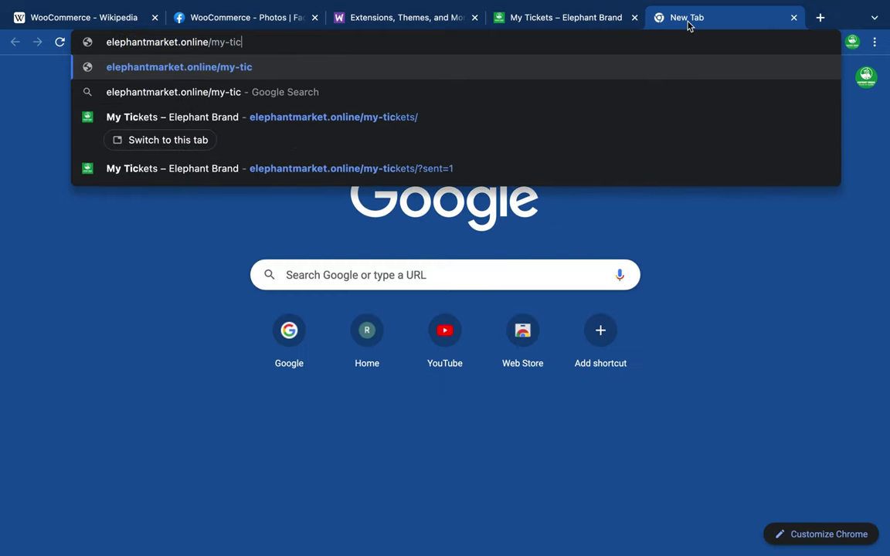
pyautogui.press('BackSpace')
pyautogui.press('BackSpace')
pyautogui.press('BackSpace')
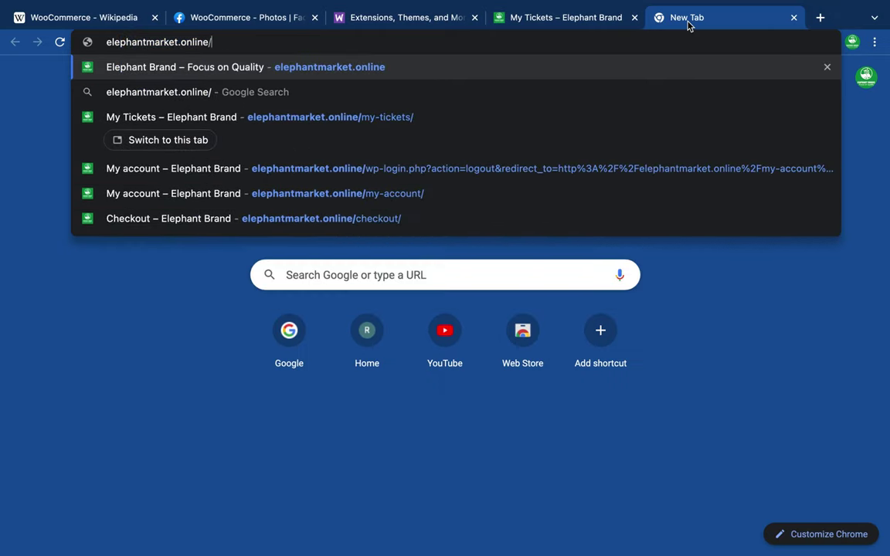
pyautogui.press('BackSpace')
pyautogui.press('BackSpace')
pyautogui.press('BackSpace')
pyautogui.press('BackSpace')
pyautogui.press('BackSpace')
pyautogui.press('BackSpace')
pyautogui.press('BackSpace')
pyautogui.press('BackSpace')
pyautogui.press('BackSpace')
pyautogui.press('BackSpace')
pyautogui.press('BackSpace')
pyautogui.press('BackSpace')
pyautogui.press('BackSpace')
pyautogui.press('BackSpace')
pyautogui.press('BackSpace')
pyautogui.press('BackSpace')
pyautogui.press('BackSpace')
pyautogui.press('BackSpace')
pyautogui.press('BackSpace')
pyautogui.press('BackSpace')
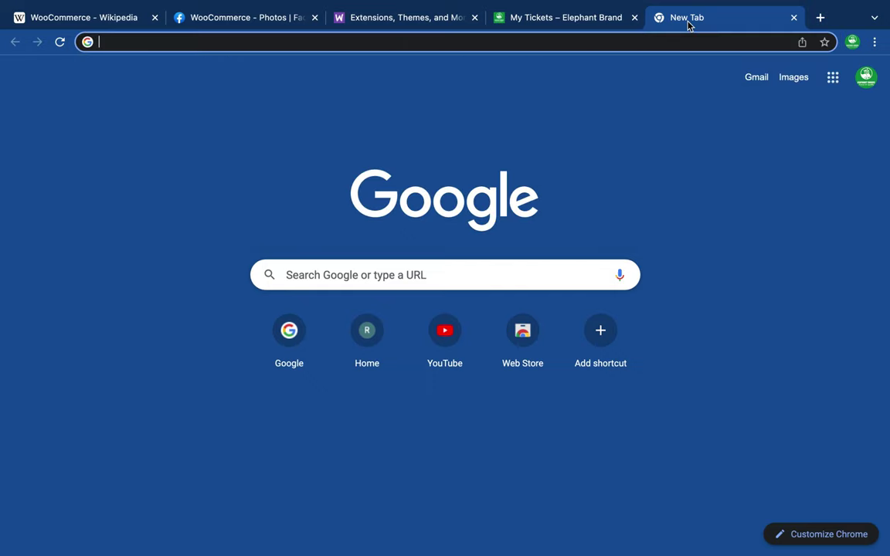
pyautogui.click(793, 18)
pyautogui.press('super+Tab')
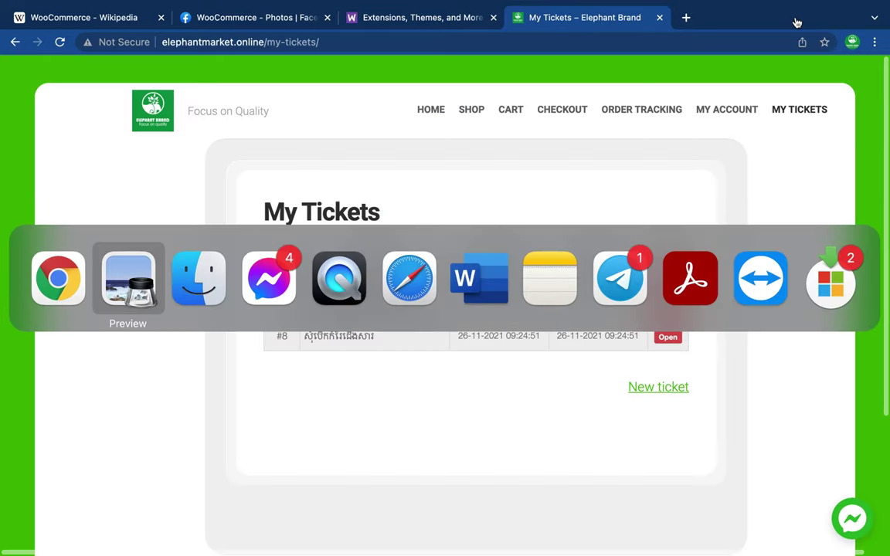
pyautogui.press('super+Tab')
pyautogui.press('super+Tab')
pyautogui.press('super+Tab')
pyautogui.press('super+Tab')
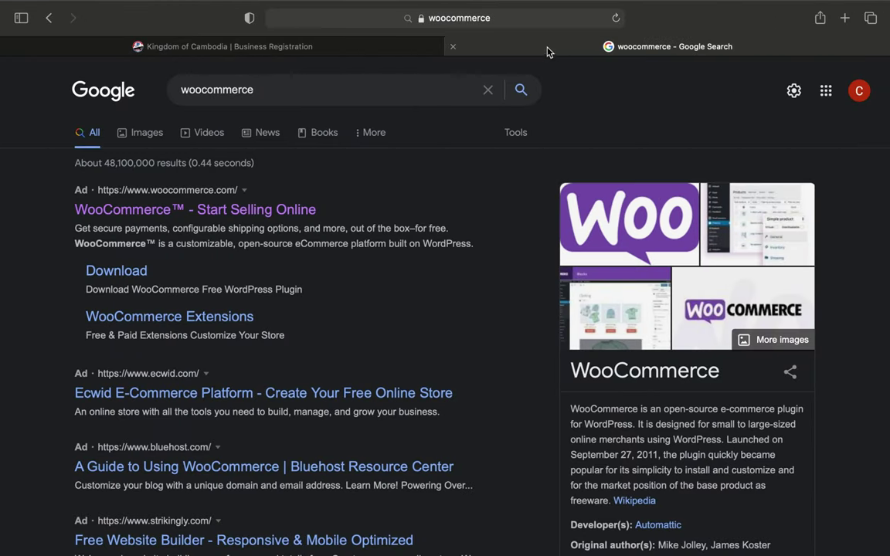
pyautogui.click(844, 18)
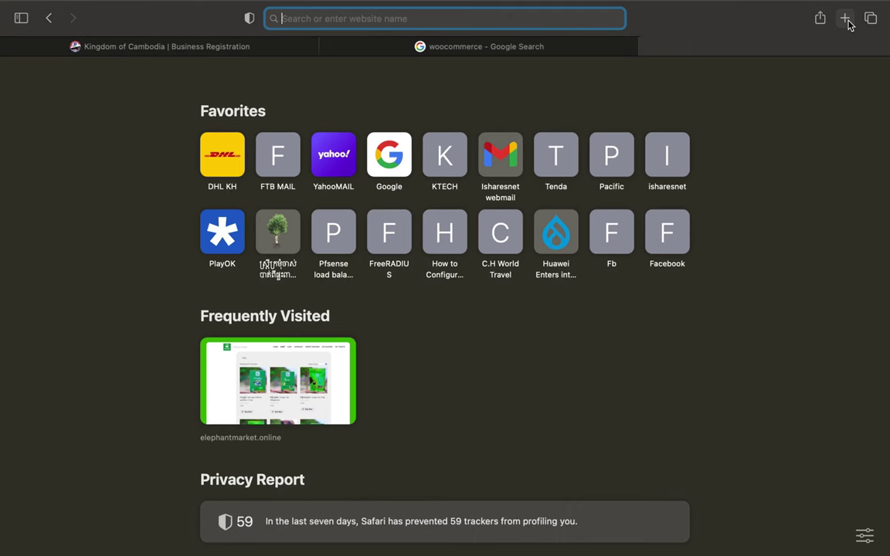
pyautogui.write('www.elephantmarket.online')
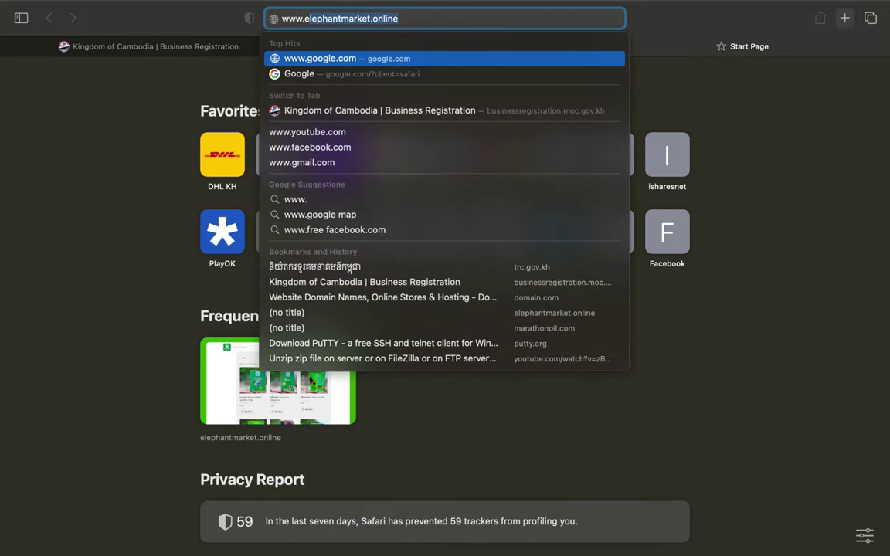
pyautogui.press('Right')
pyautogui.write('/')
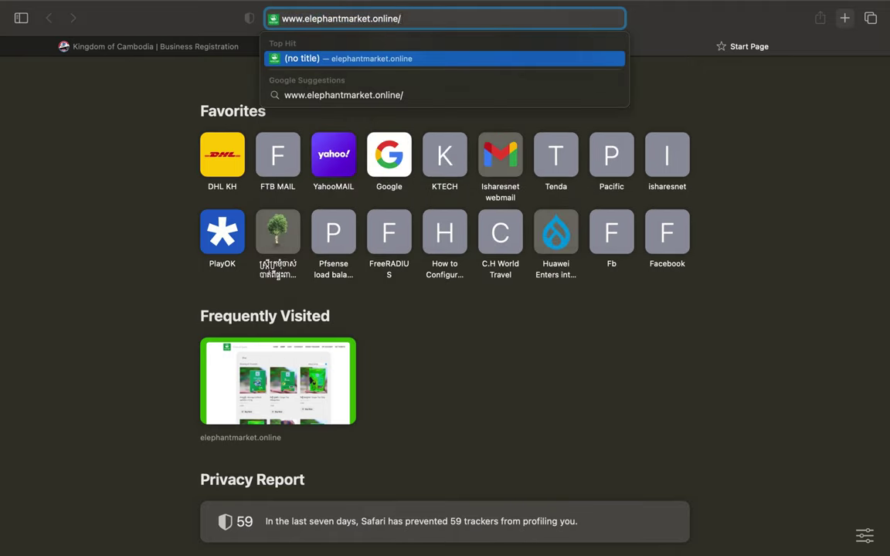
pyautogui.write('wp-admin')
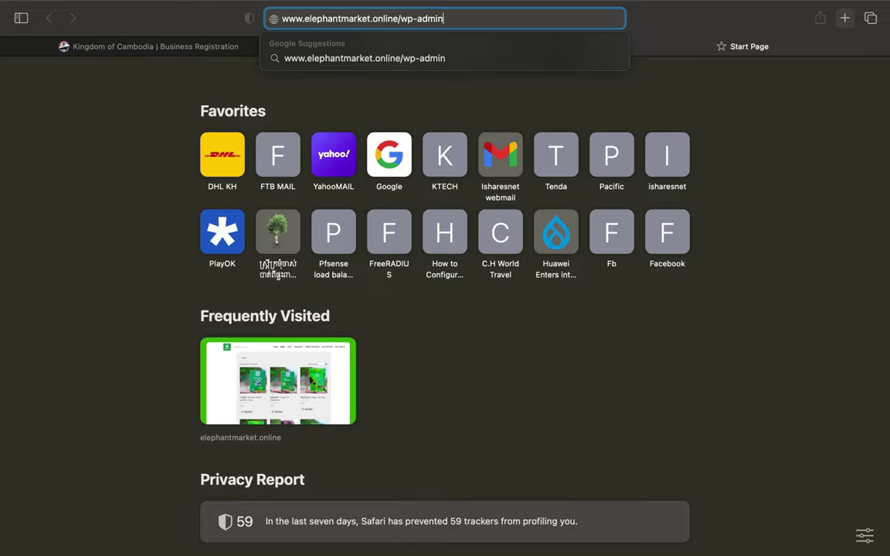
pyautogui.press('Return')
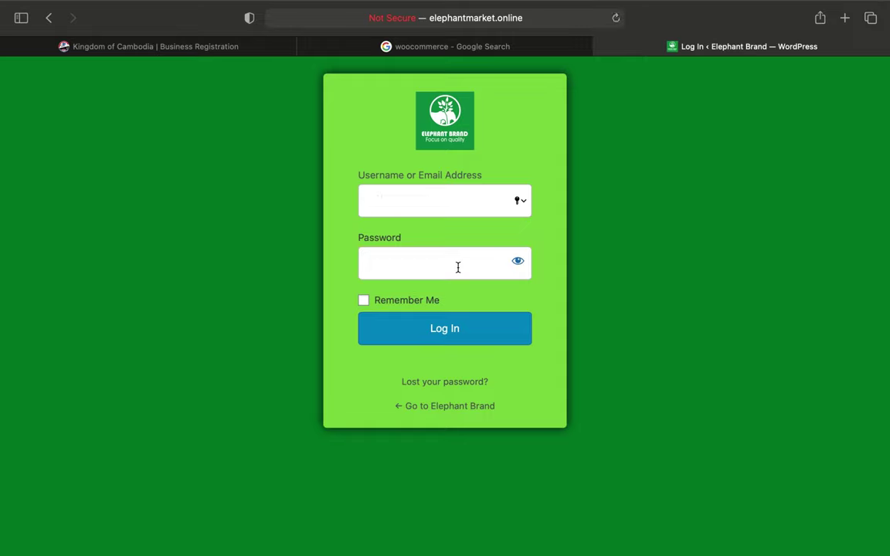
# Log in with the administrator username and password, declining Safari's offer to save it
pyautogui.write('admin')
pyautogui.press('Tab')
pyautogui.write('•••••••')
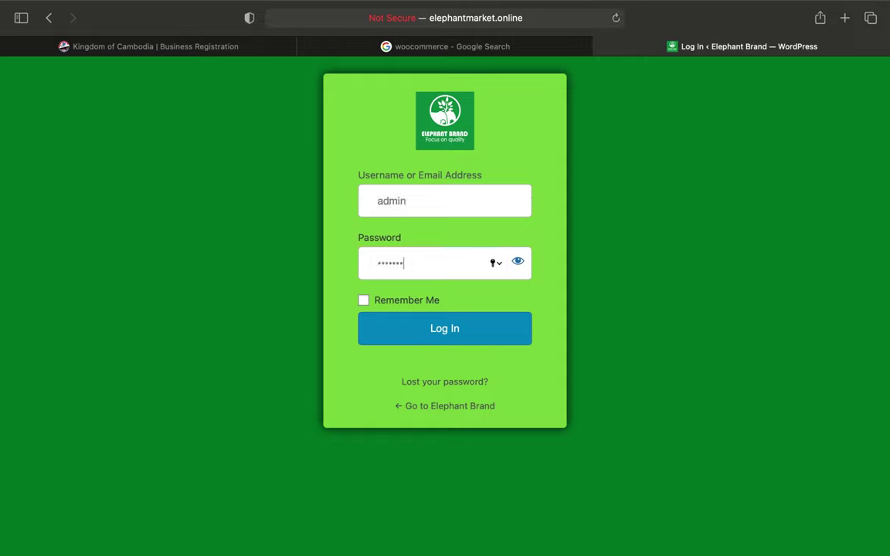
pyautogui.write('•••')
pyautogui.press('Return')
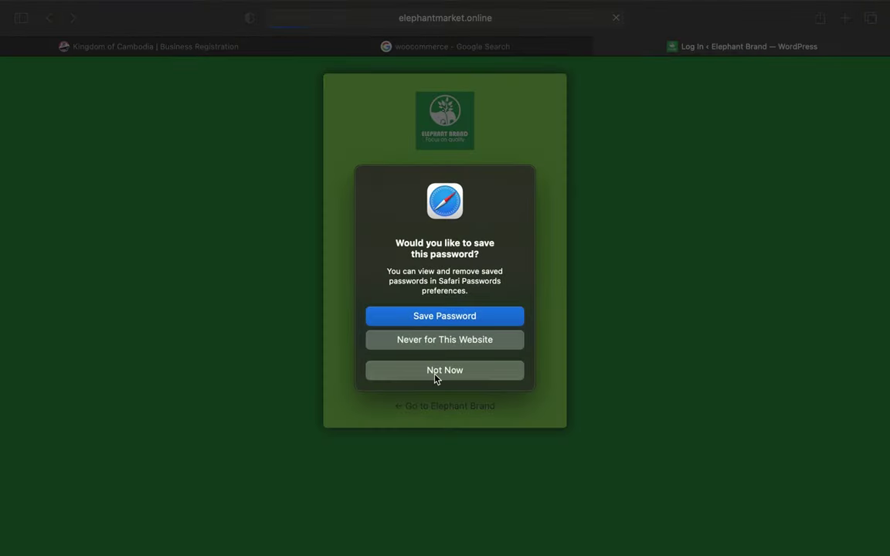
pyautogui.click(435, 376)
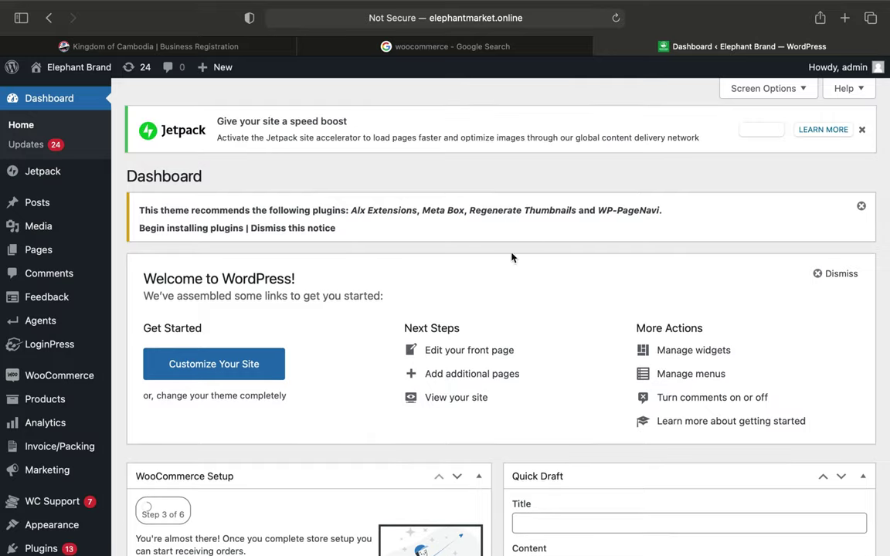
# Log out of admin and sign in with the staff user's credentials, not saving the password
pyautogui.moveTo(878, 68)
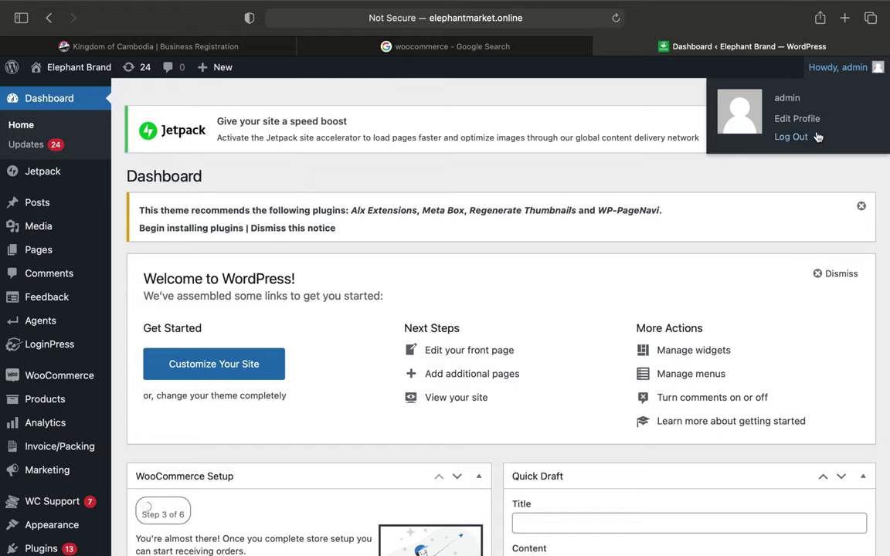
pyautogui.click(790, 137)
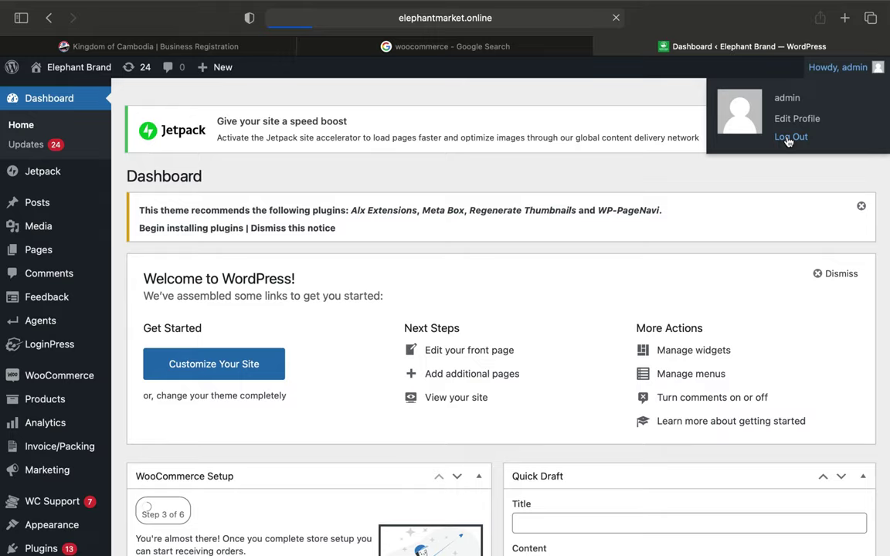
pyautogui.write('a')
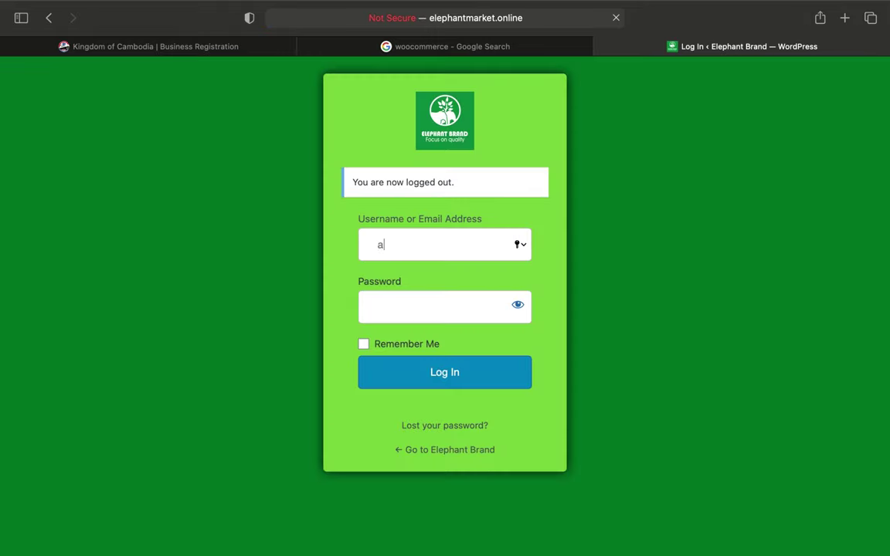
pyautogui.press('BackSpace')
pyautogui.write('phirun')
pyautogui.press('Tab')
pyautogui.write('p•••••••')
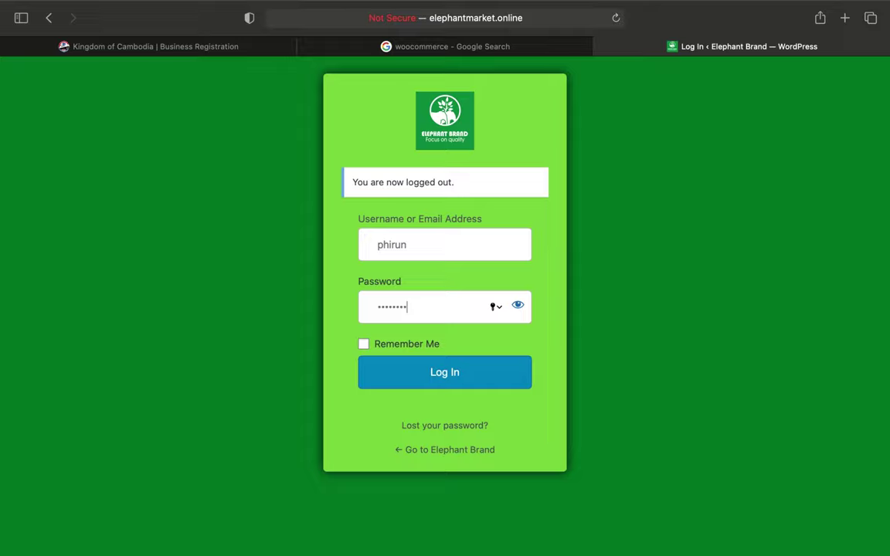
pyautogui.write('••')
pyautogui.click(435, 377)
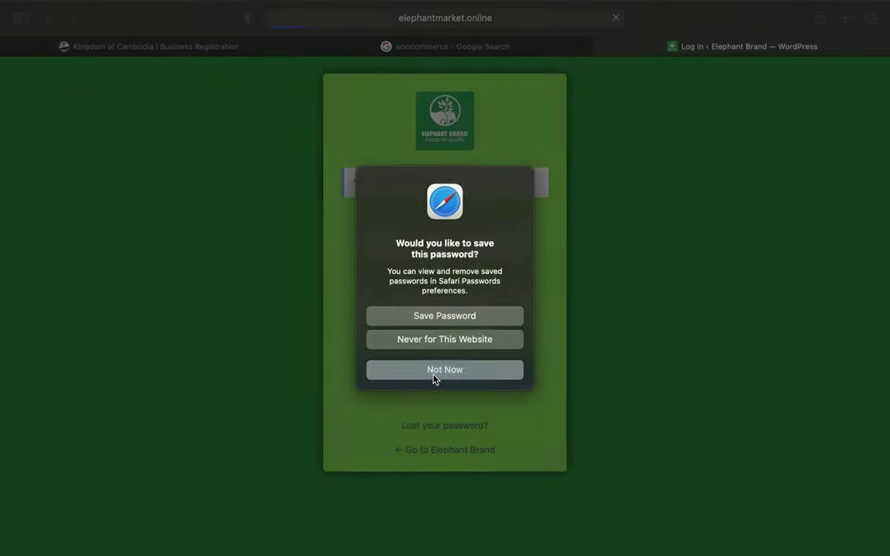
pyautogui.click(435, 371)
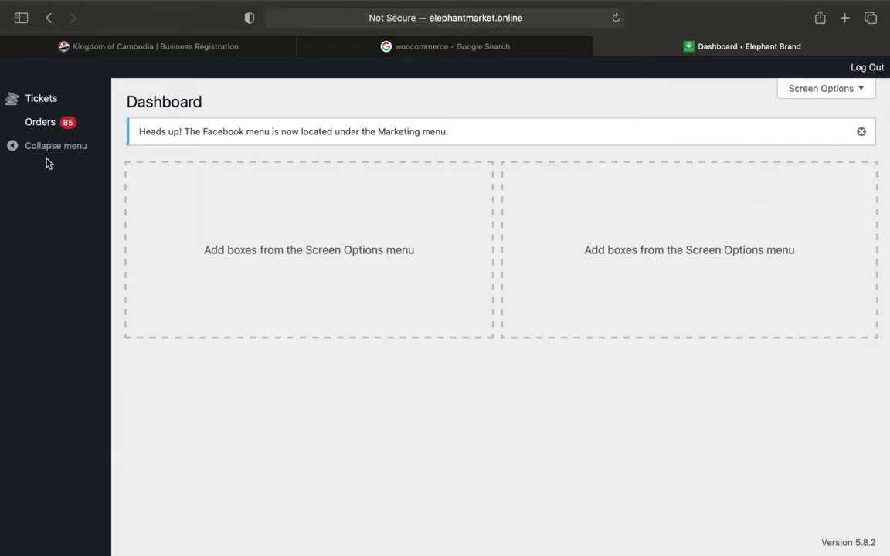
# Go to Orders and open order #497's Edit order page
pyautogui.click(37, 125)
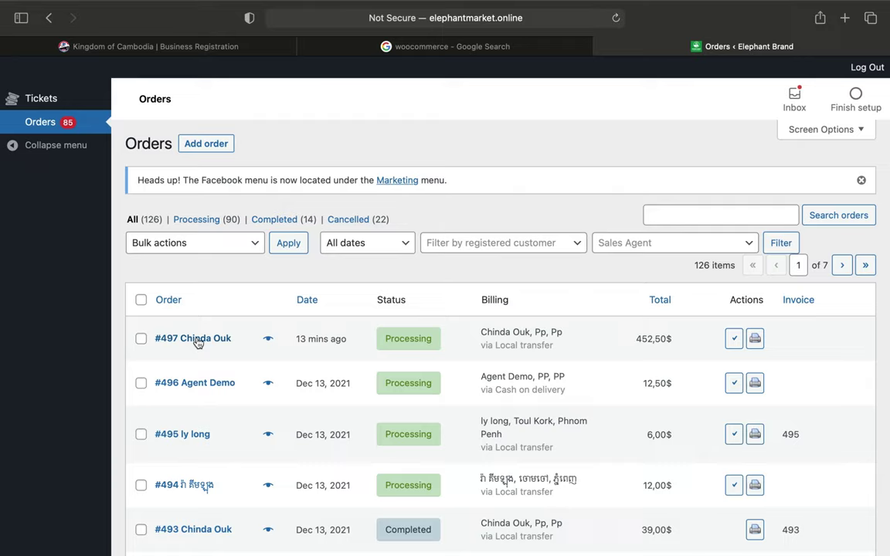
pyautogui.click(198, 343)
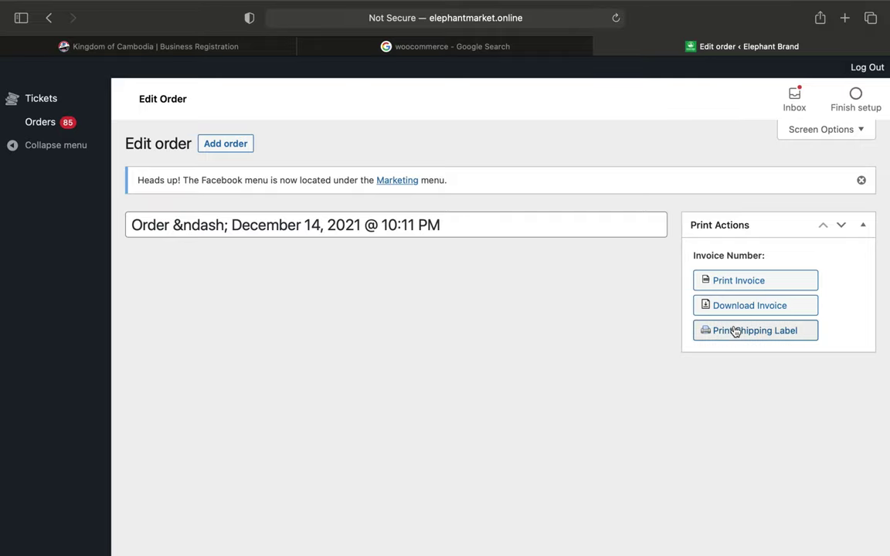
# Generate order 497's invoice number and switch to the Invoice_497 tab
pyautogui.click(732, 283)
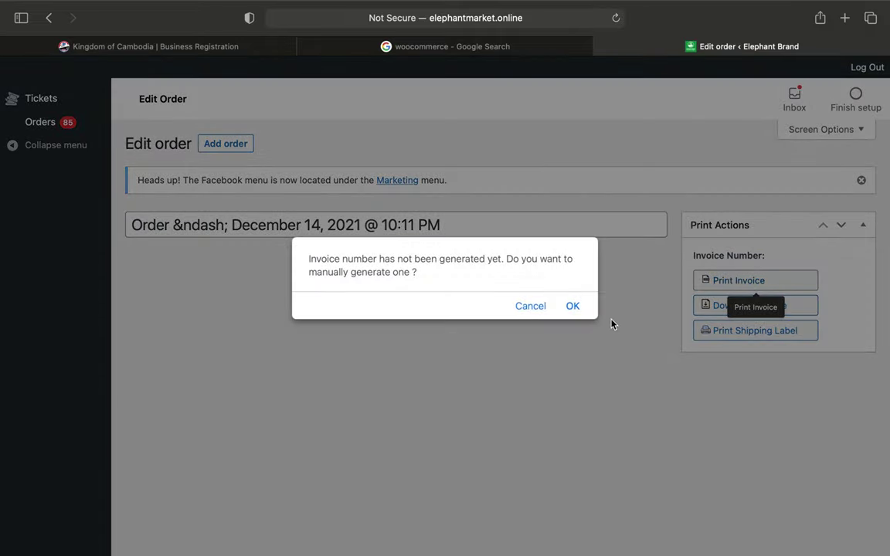
pyautogui.click(572, 307)
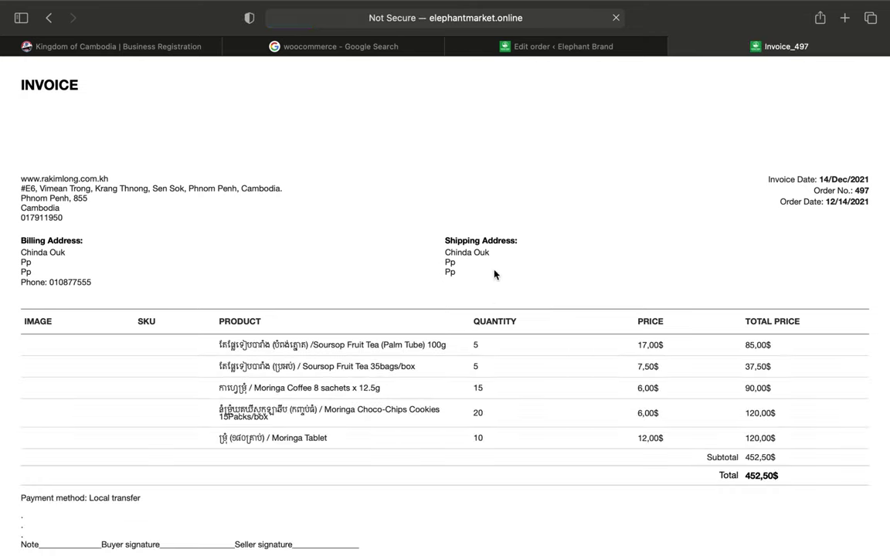
pyautogui.press('super+shift+backslash')
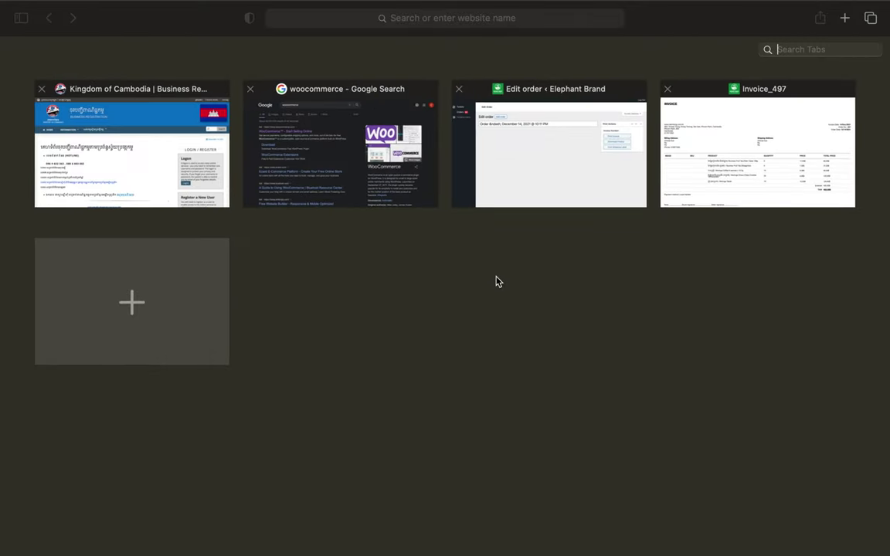
pyautogui.click(733, 167)
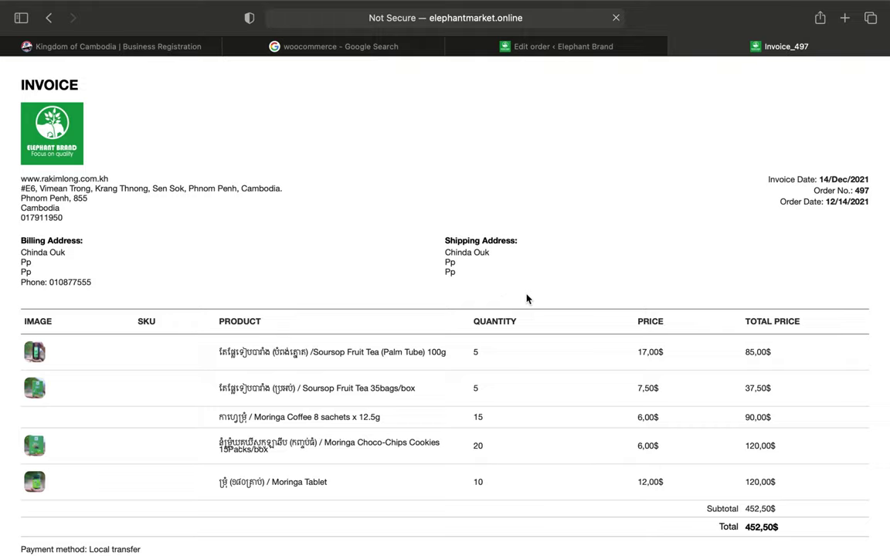
# Cancel printing the invoice and return to order 497's edit page
pyautogui.press('super+p')
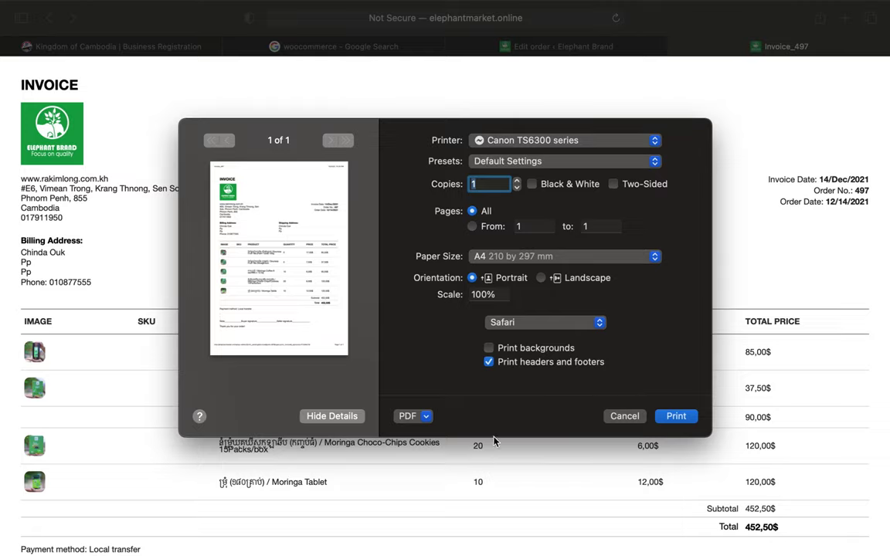
pyautogui.click(625, 416)
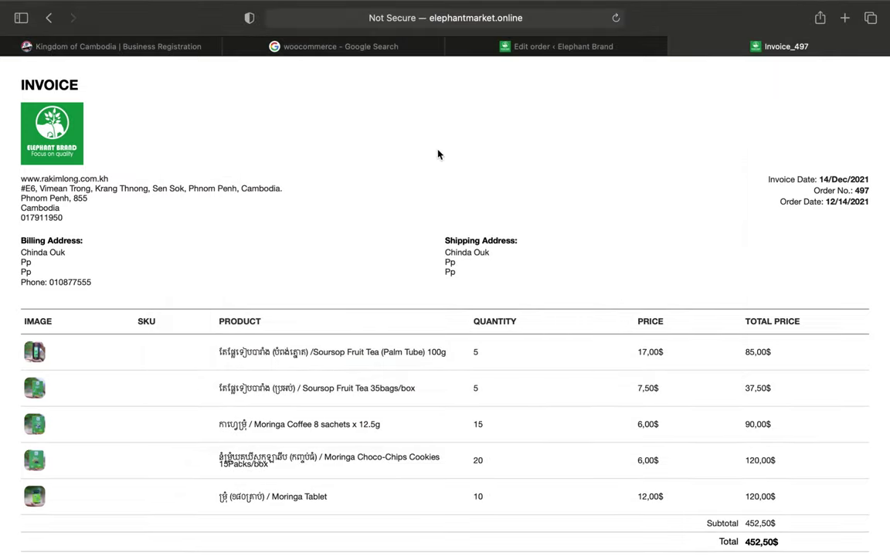
pyautogui.click(553, 47)
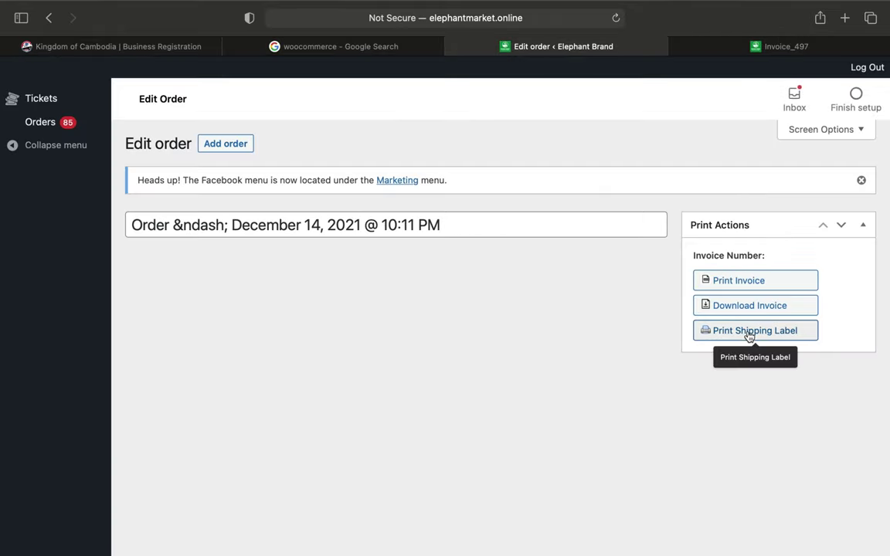
pyautogui.click(702, 334)
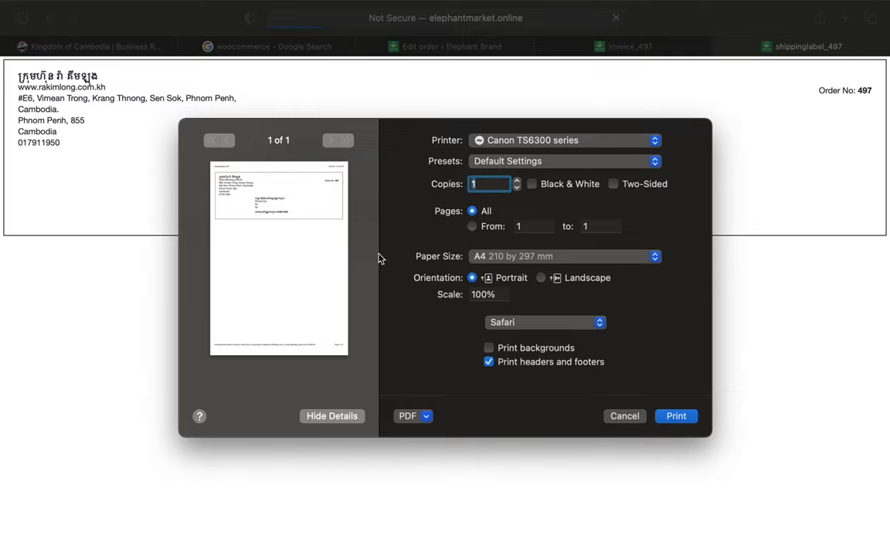
pyautogui.click(623, 418)
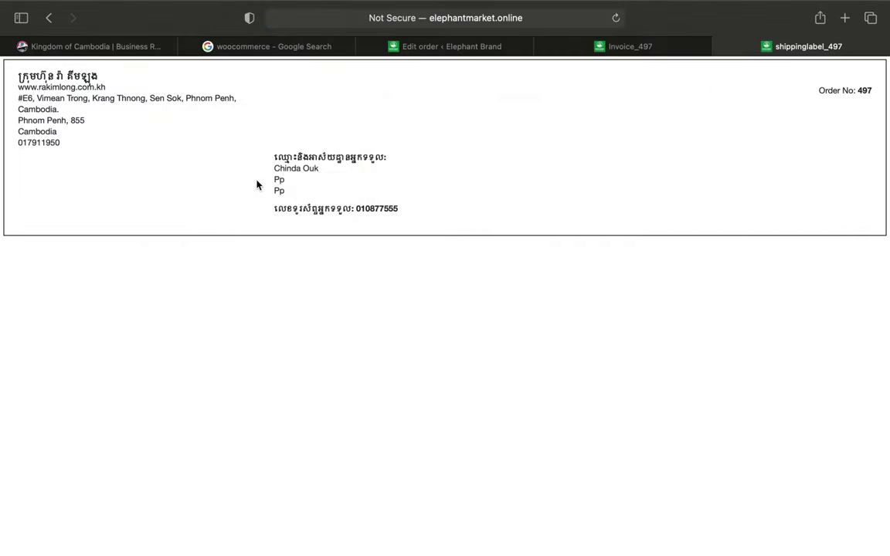
pyautogui.moveTo(275, 157); pyautogui.dragTo(352, 230)
pyautogui.click(352, 229)
pyautogui.click(720, 48)
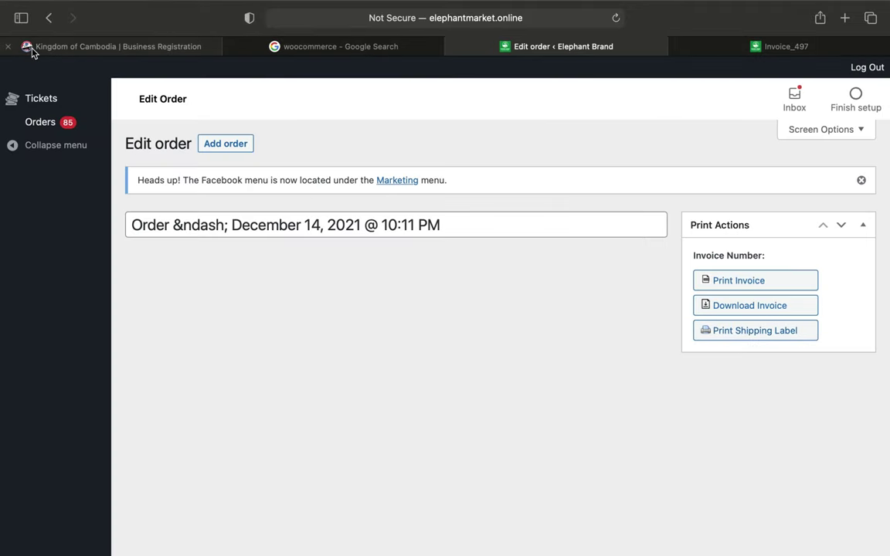
# Go back to the Orders list and hit Complete on order #497
pyautogui.click(48, 17)
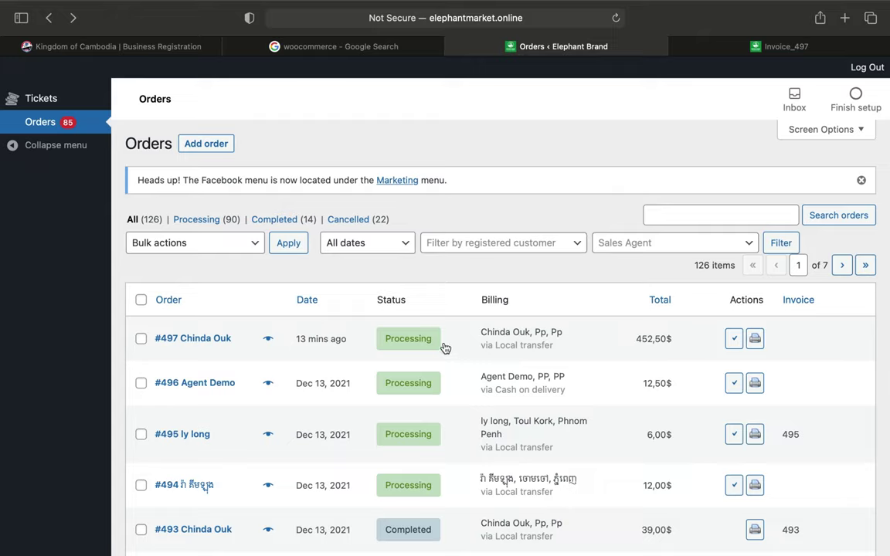
pyautogui.click(733, 340)
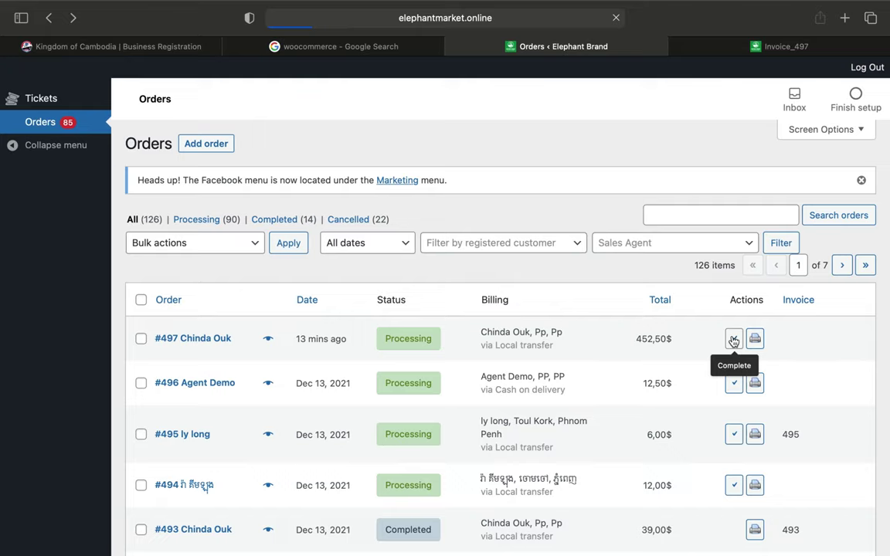
# Complete order #497 via its Actions check mark, raising Completed to 15
pyautogui.click(733, 340)
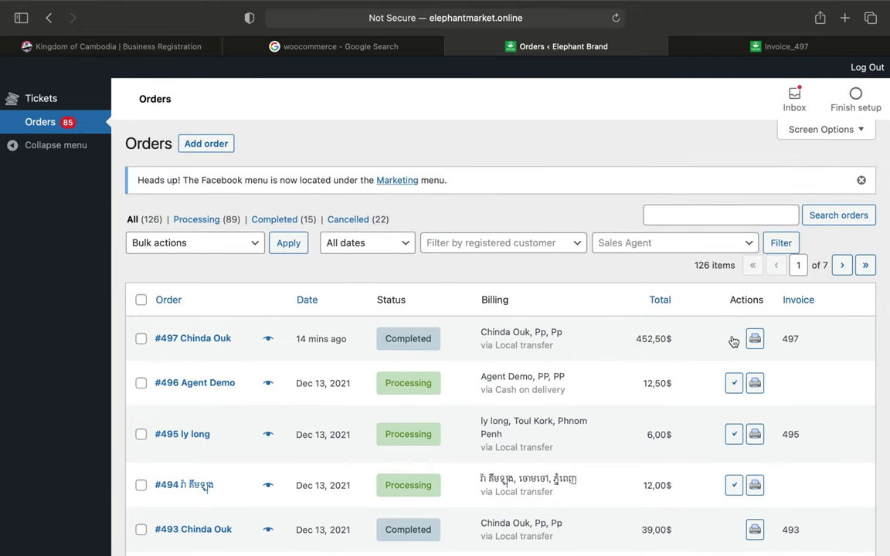
# Open the Tickets page and scroll through the 7 open support tickets
pyautogui.click(41, 101)
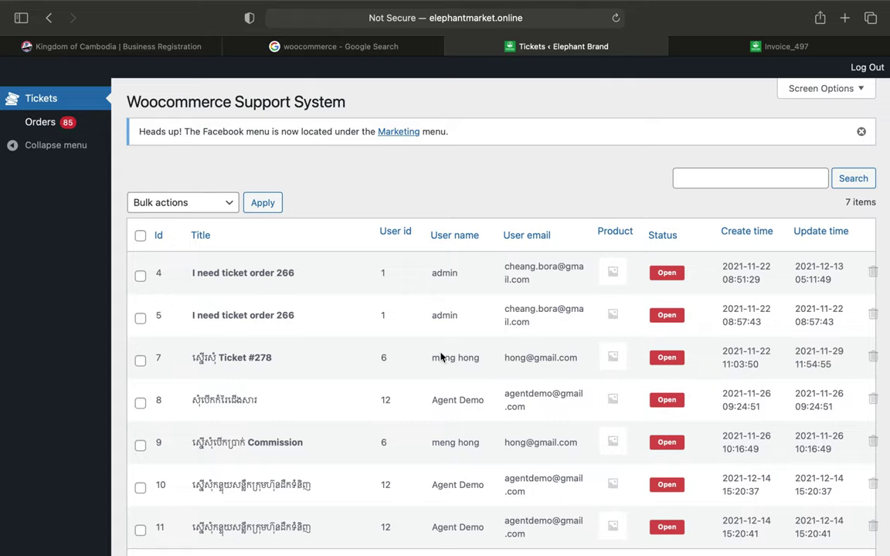
pyautogui.scroll(-3, 289, 342)
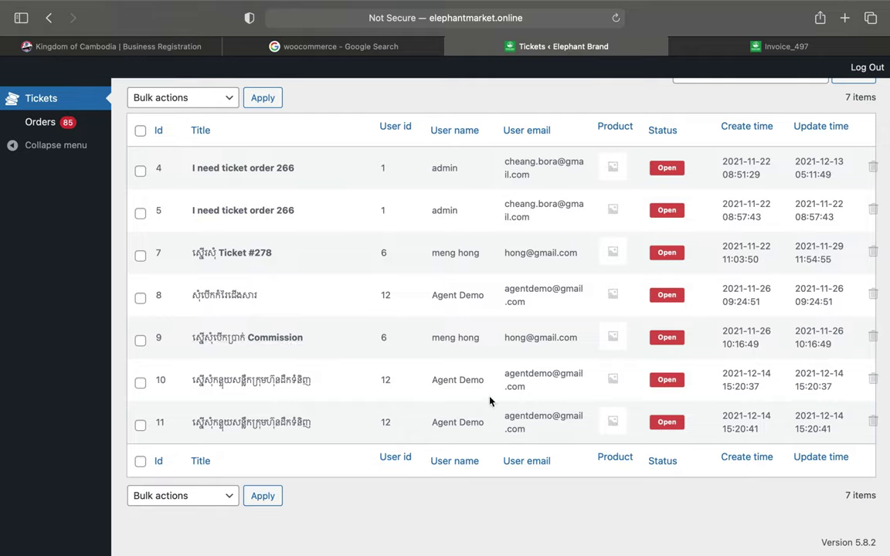
# Open ticket 11 and scroll down to the customer's Order 1000 message
pyautogui.click(201, 421)
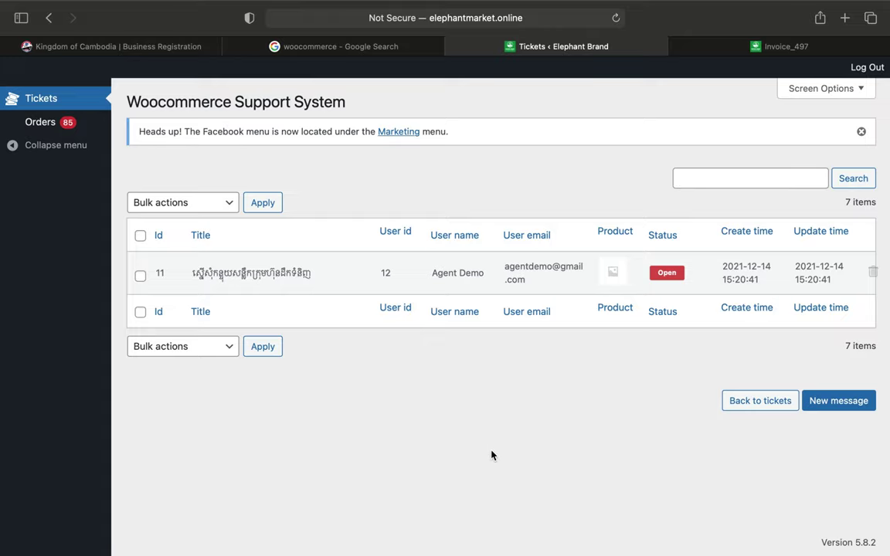
pyautogui.scroll(-1, 507, 541)
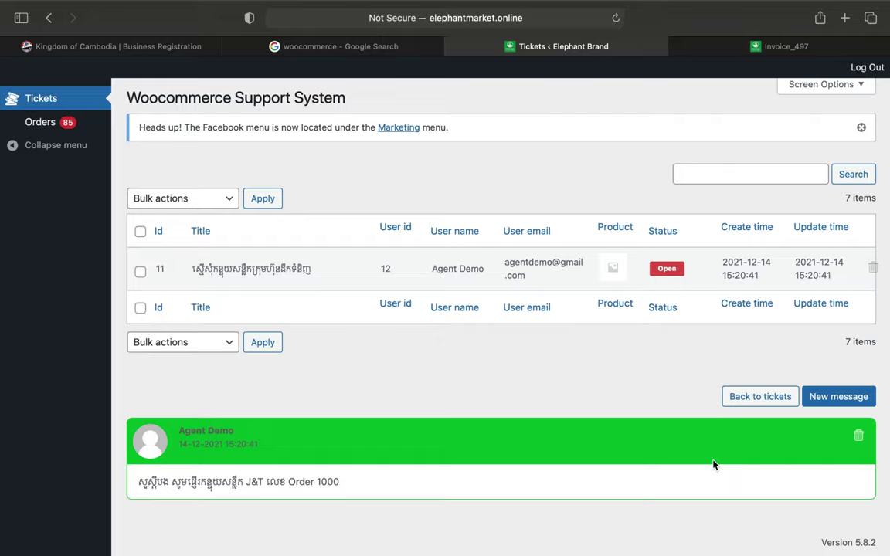
# Start a reply on ticket 11 and insert the uploaded 225x300 shipping-receipt JPEG into it
pyautogui.click(824, 401)
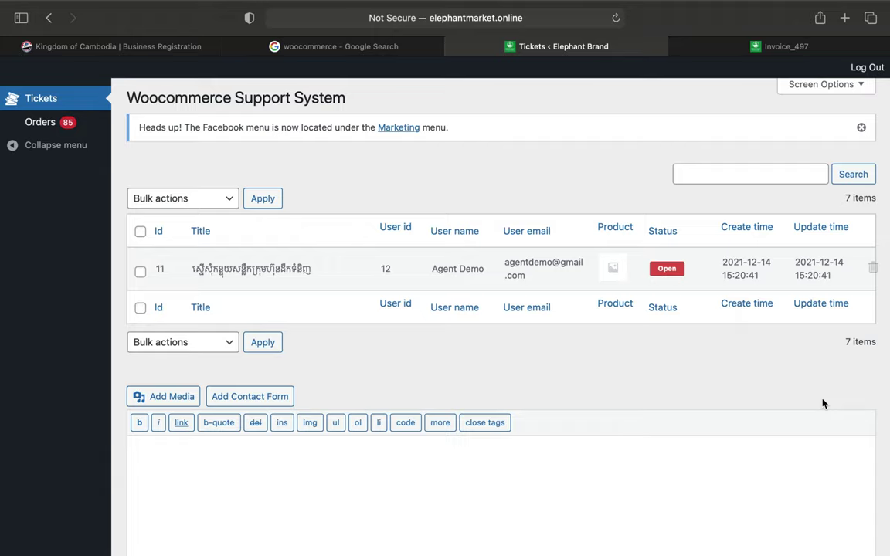
pyautogui.scroll(-3, 582, 469)
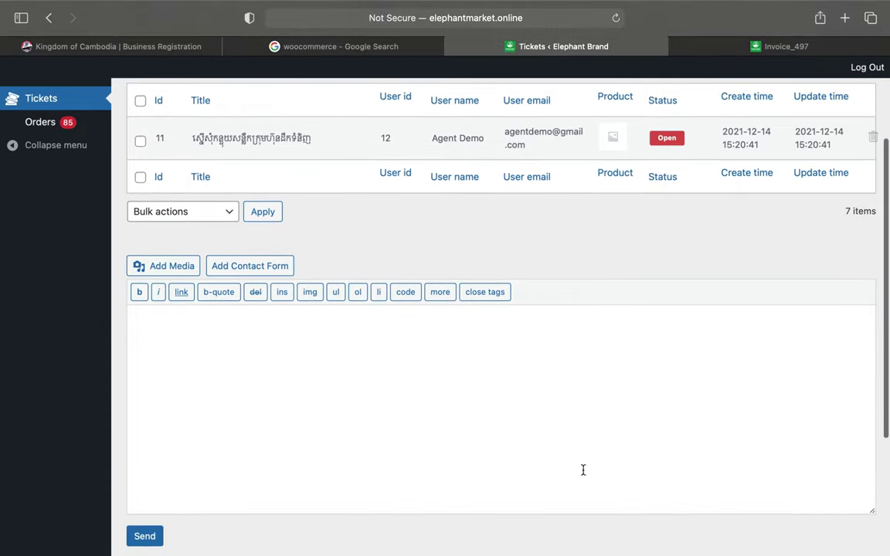
pyautogui.scroll(-2, 583, 470)
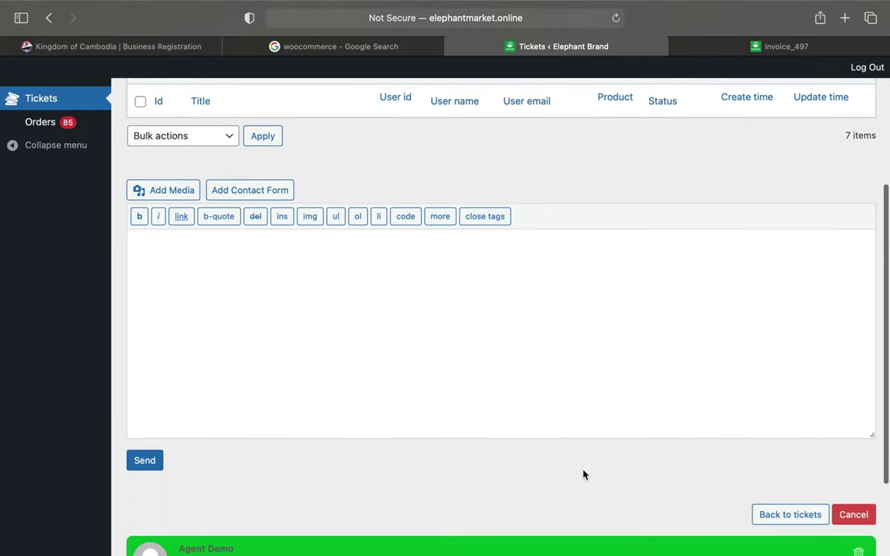
pyautogui.click(164, 193)
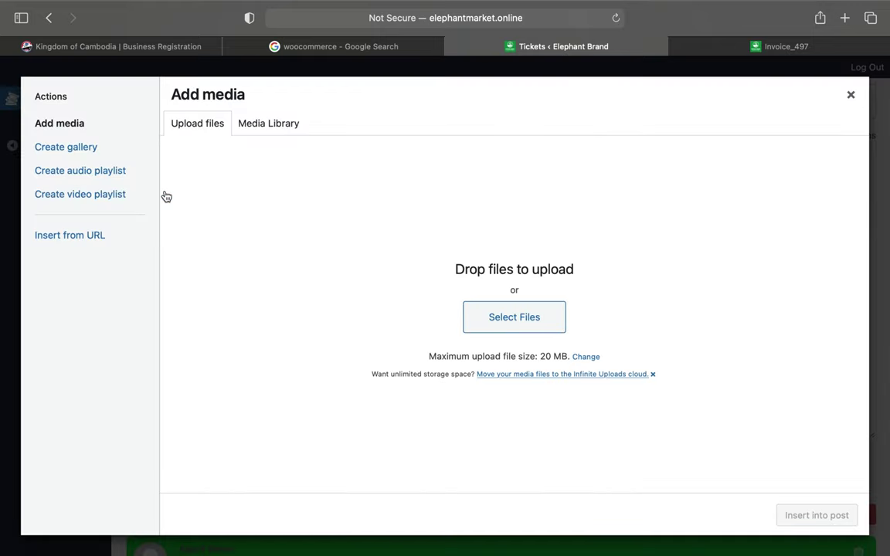
pyautogui.click(497, 322)
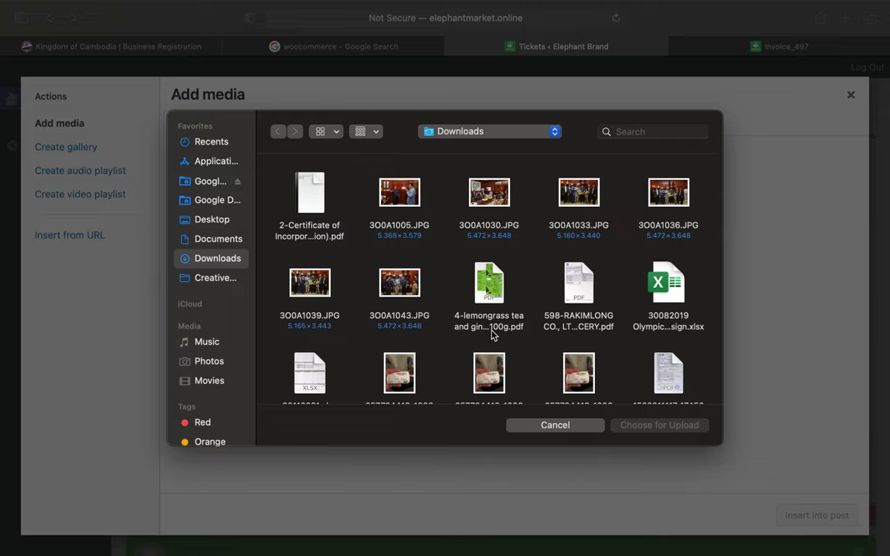
pyautogui.scroll(-3, 495, 334)
pyautogui.click(485, 280)
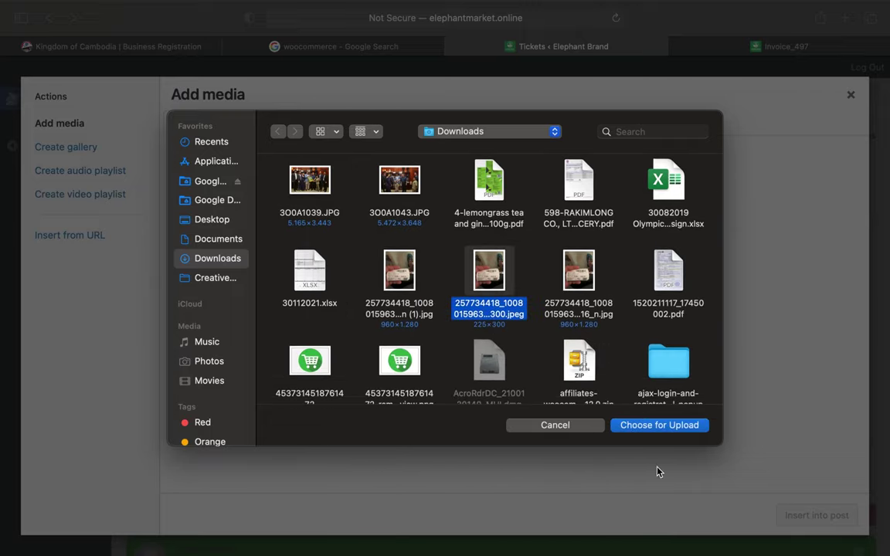
pyautogui.click(653, 426)
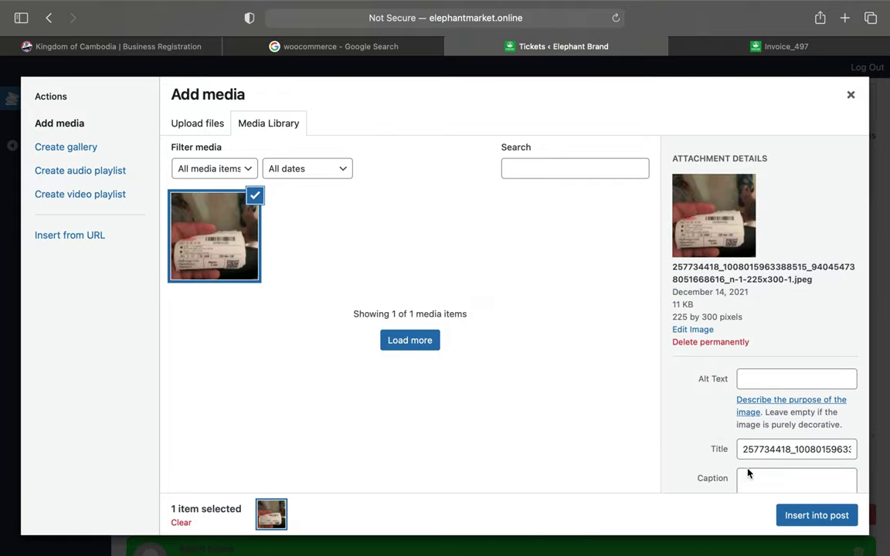
pyautogui.click(802, 517)
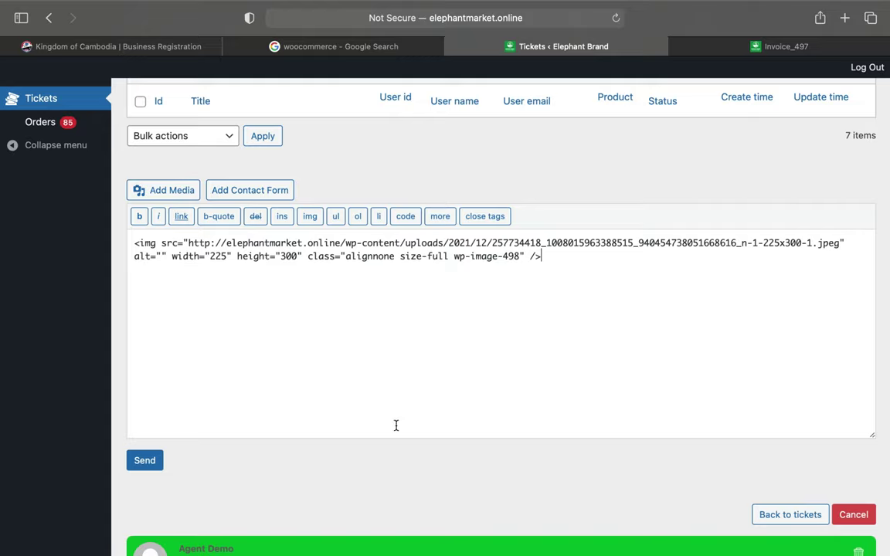
# Send ticket 11's reply containing the receipt-photo image tag
pyautogui.scroll(-3, 397, 495)
pyautogui.scroll(3, 399, 496)
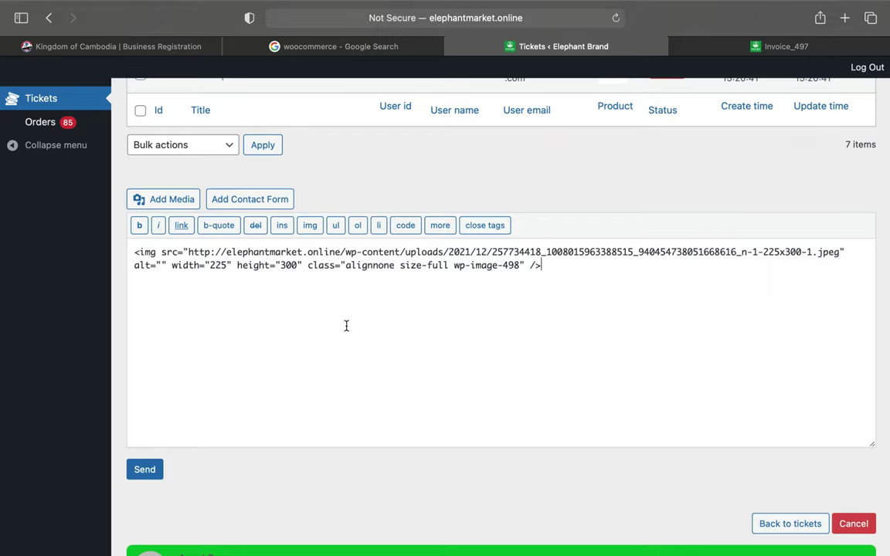
pyautogui.scroll(2, 317, 235)
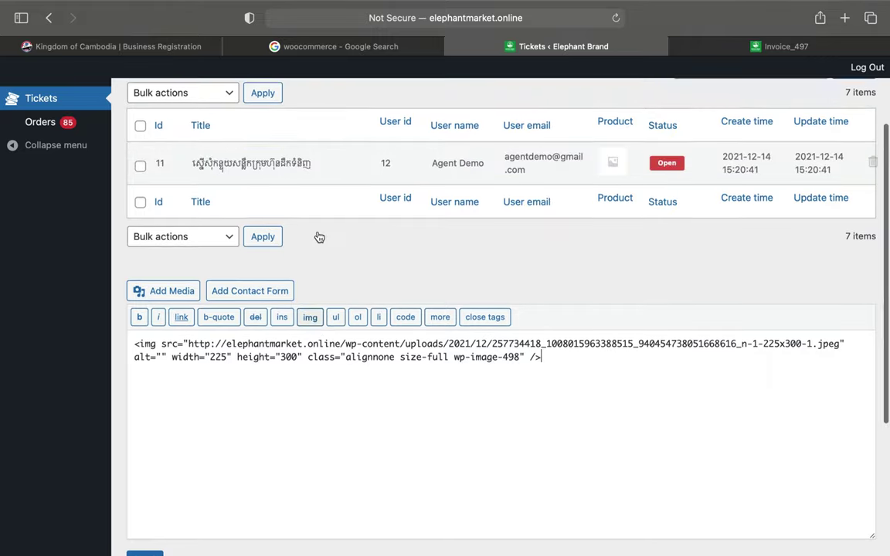
pyautogui.scroll(-5, 317, 234)
pyautogui.scroll(5, 317, 232)
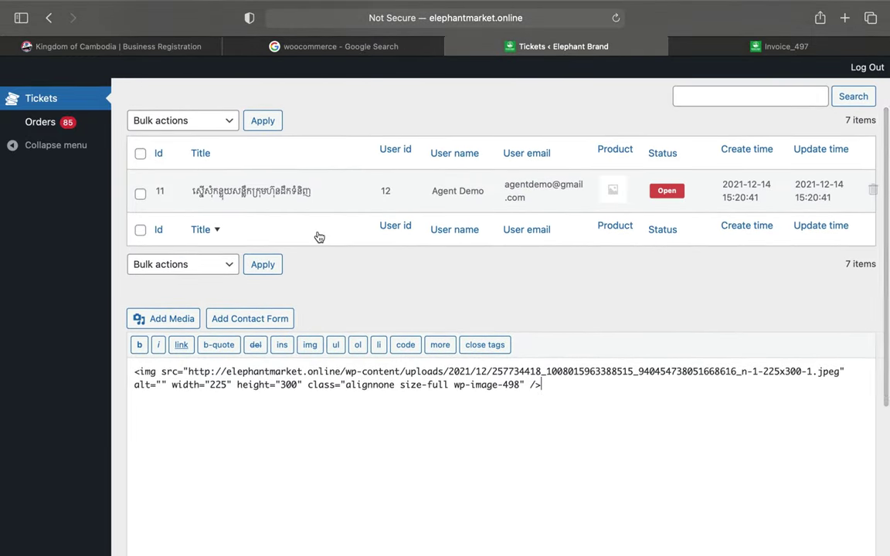
pyautogui.scroll(-4, 319, 236)
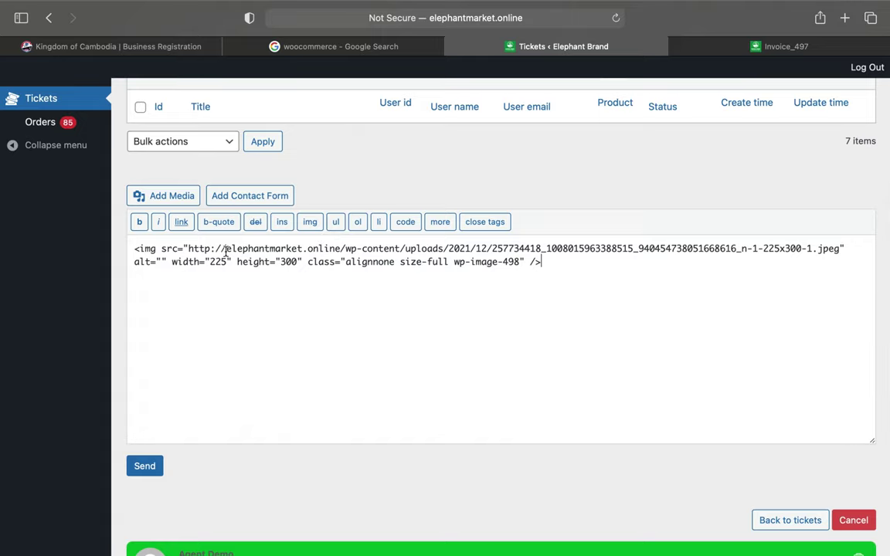
pyautogui.scroll(-3, 180, 327)
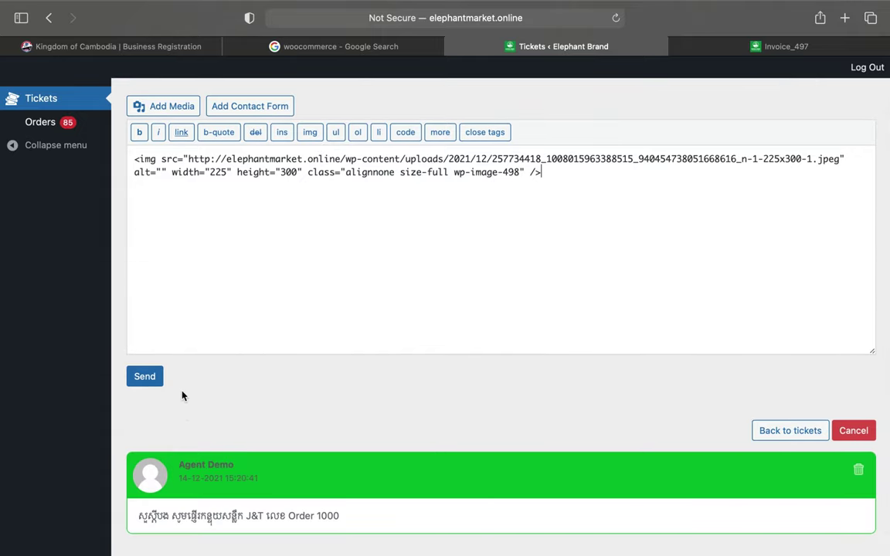
pyautogui.scroll(-1, 178, 386)
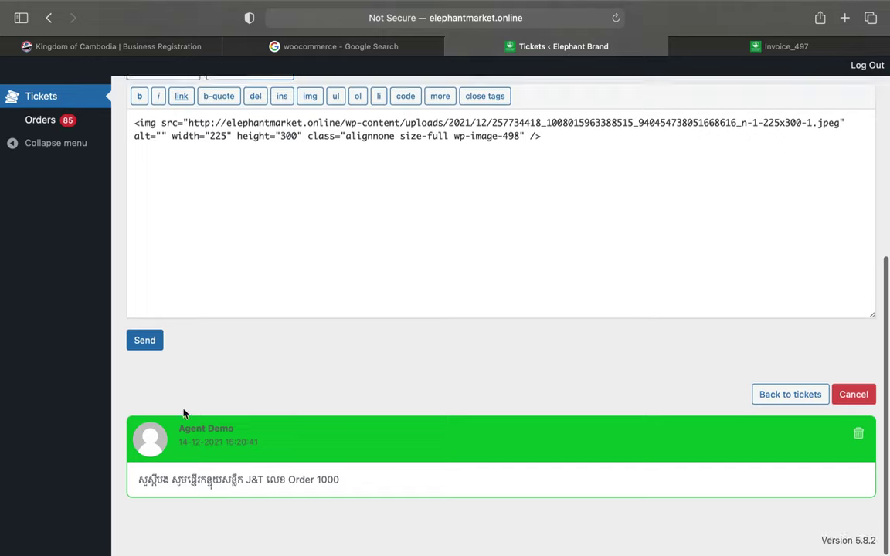
pyautogui.click(144, 348)
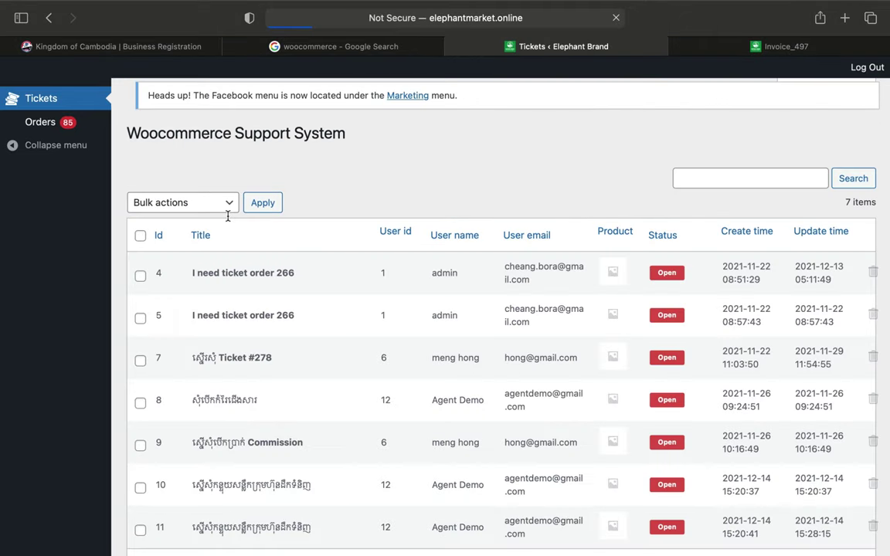
# Open ticket 11 and scroll its conversation to the new receipt-photo reply
pyautogui.scroll(-3, 286, 341)
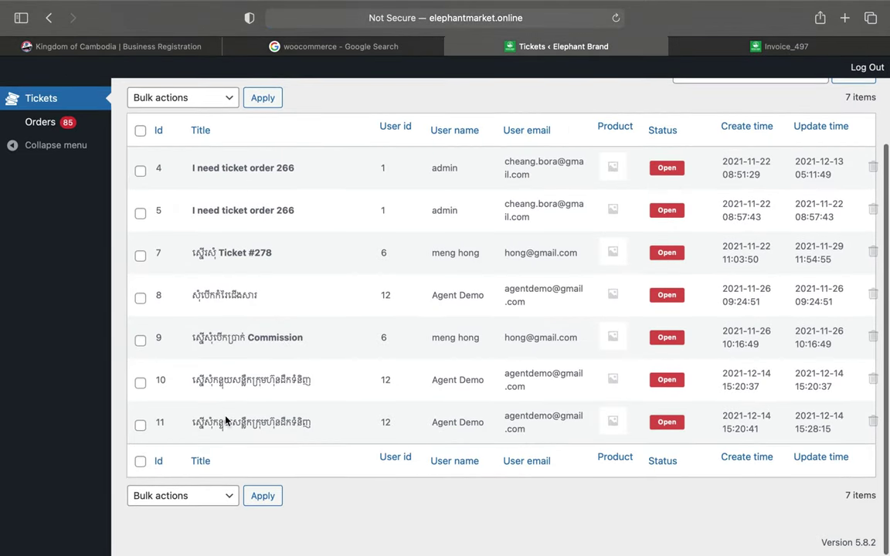
pyautogui.click(226, 427)
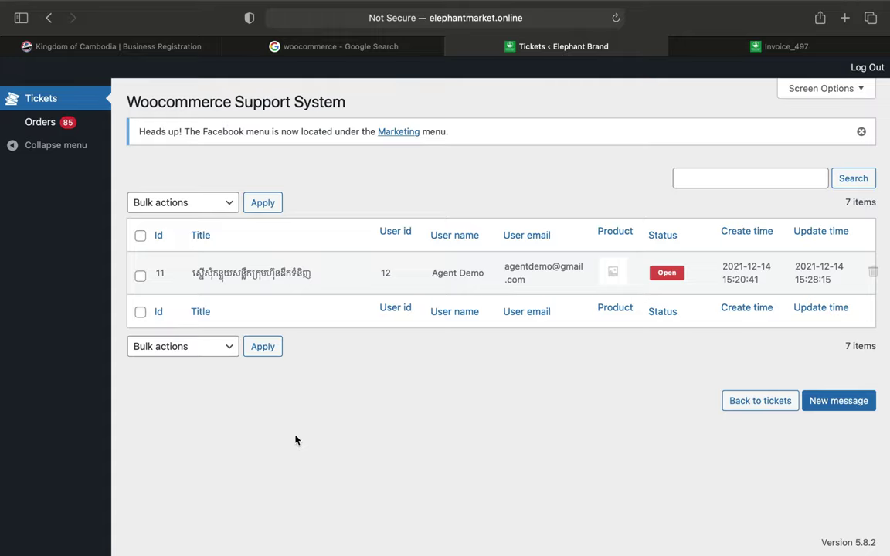
pyautogui.scroll(-5, 295, 441)
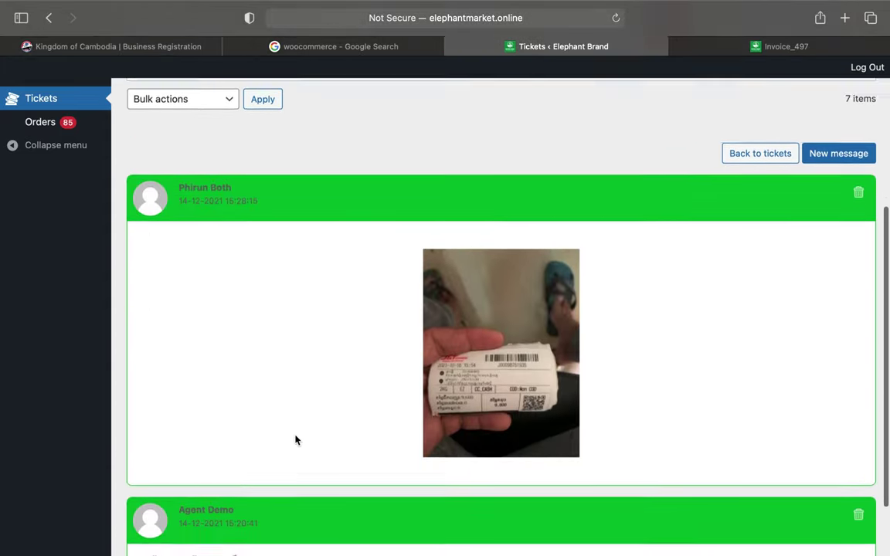
pyautogui.scroll(-2, 295, 441)
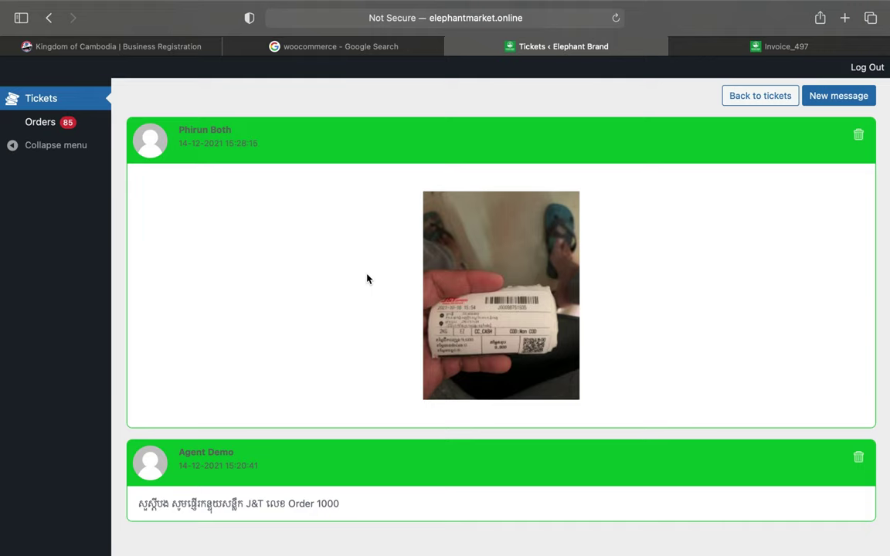
pyautogui.press('super+Tab')
pyautogui.press('super+Tab')
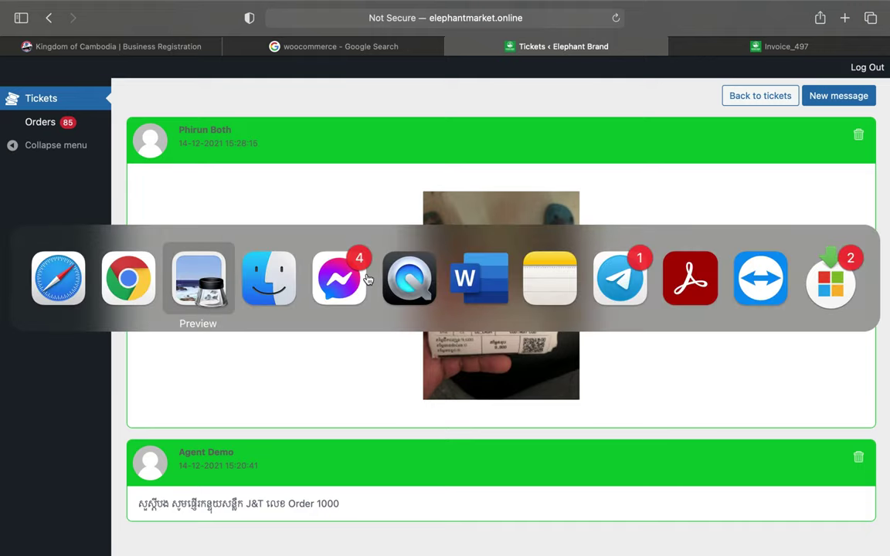
pyautogui.press('super+shift+Tab')
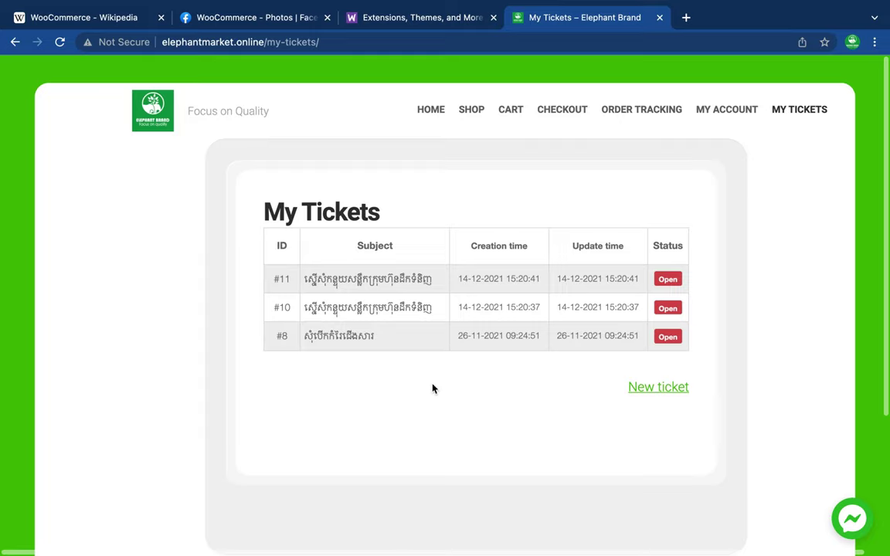
pyautogui.click(60, 42)
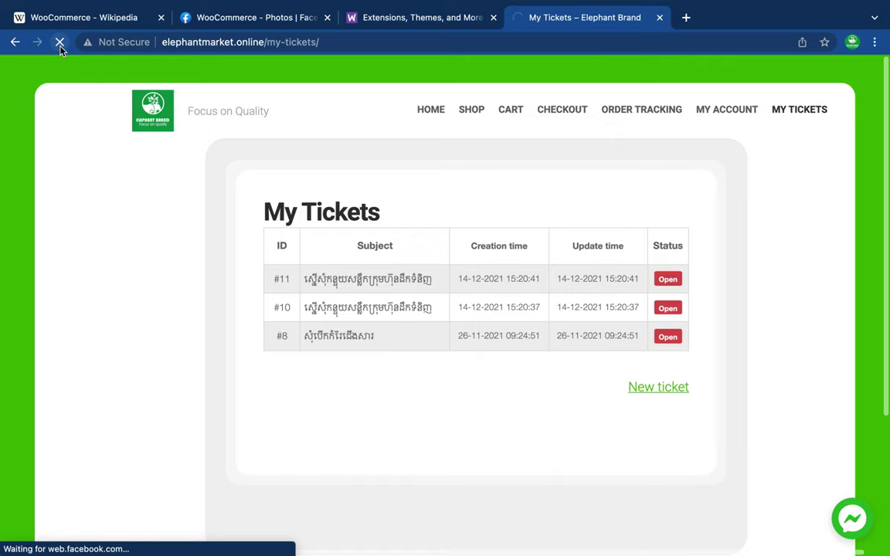
pyautogui.press('super+Tab')
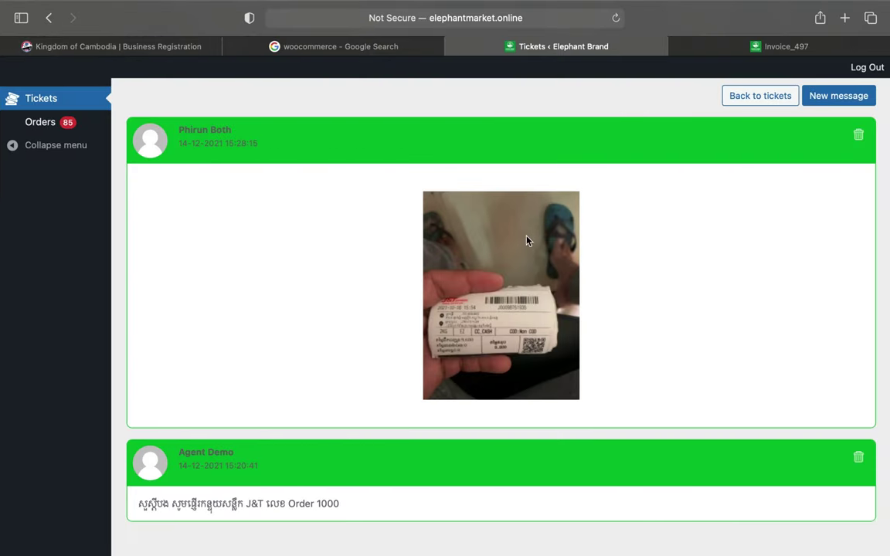
# Set ticket 11's status to Closed and reload the admin page, confirming the resend
pyautogui.scroll(5, 473, 245)
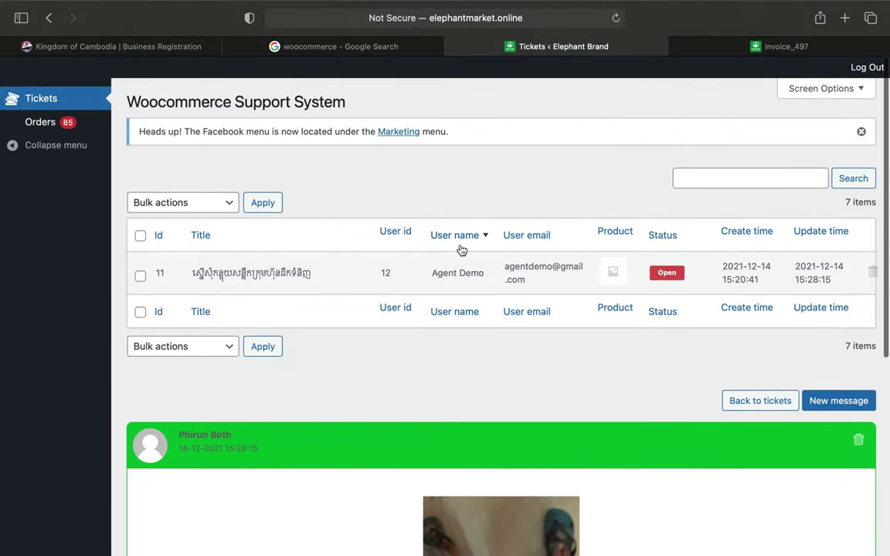
pyautogui.click(666, 275)
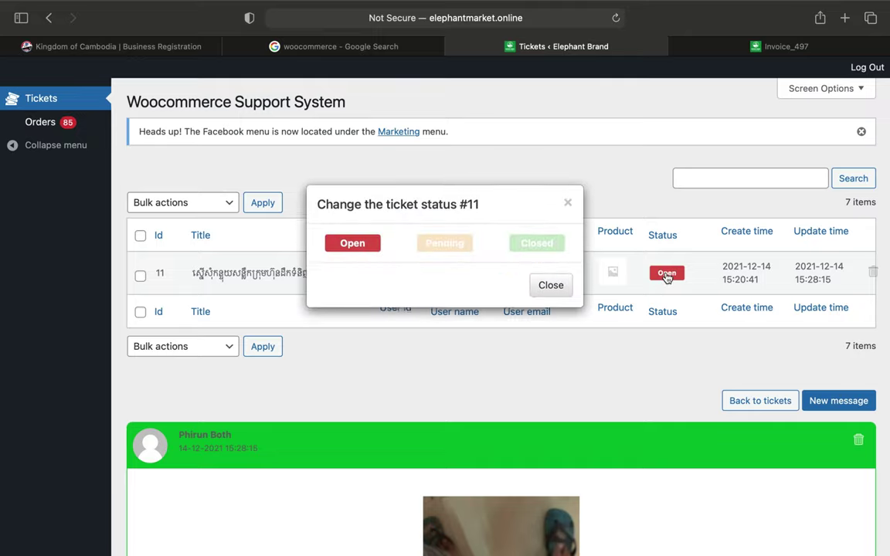
pyautogui.click(539, 249)
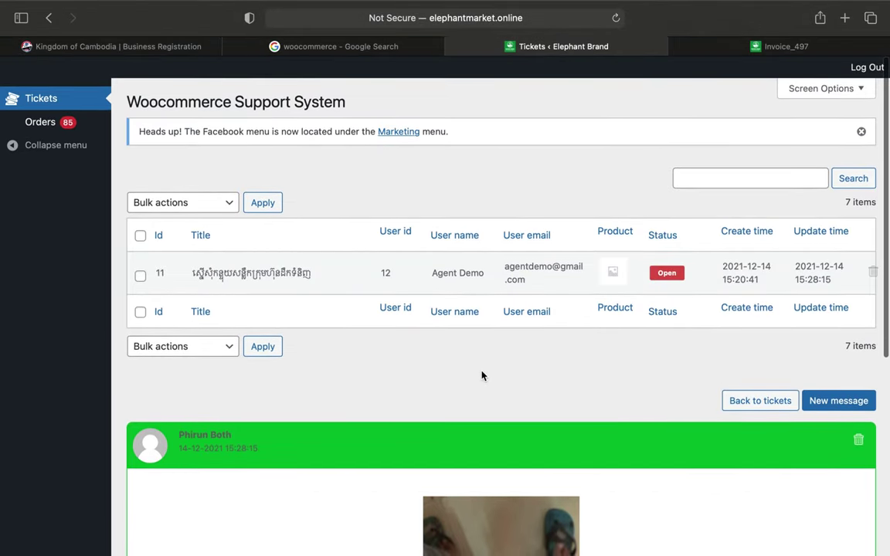
pyautogui.click(616, 20)
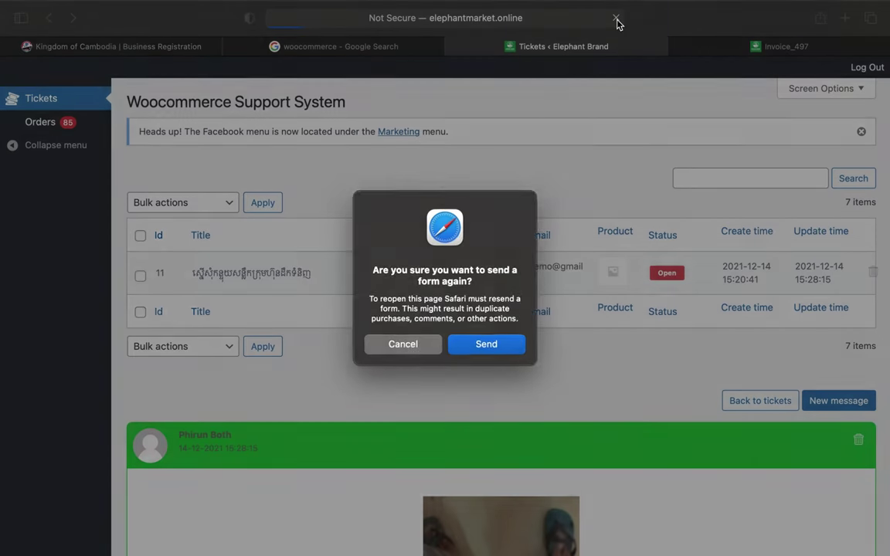
pyautogui.click(475, 344)
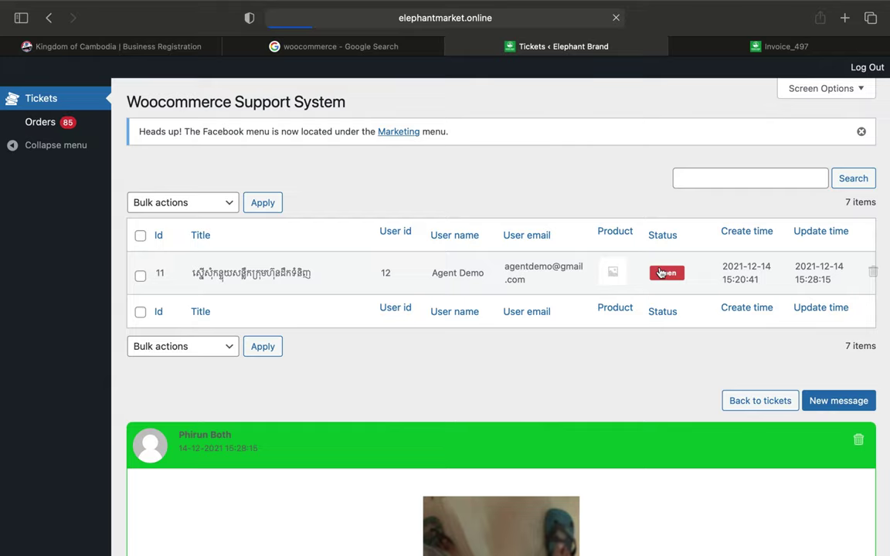
# Reopen ticket 11, set it to Closed again, and switch to Chrome's My Tickets page
pyautogui.scroll(-5, 656, 338)
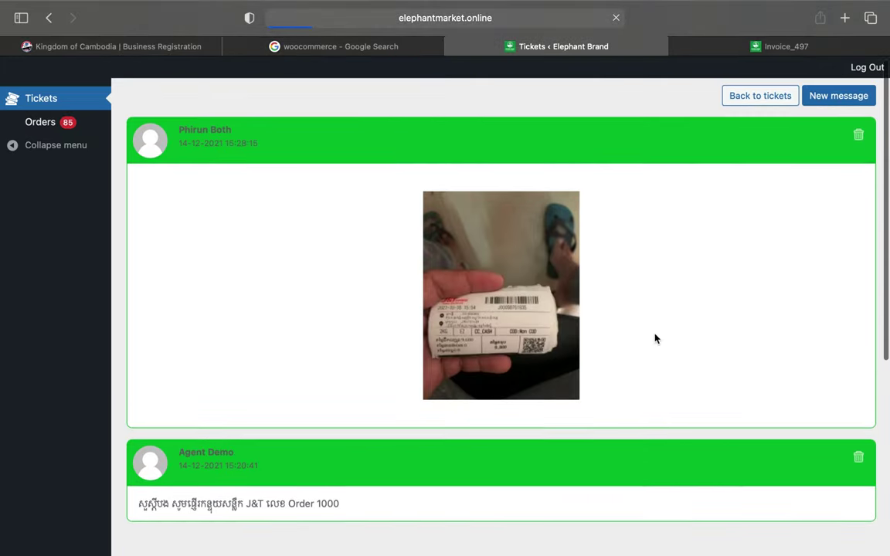
pyautogui.scroll(-3, 655, 337)
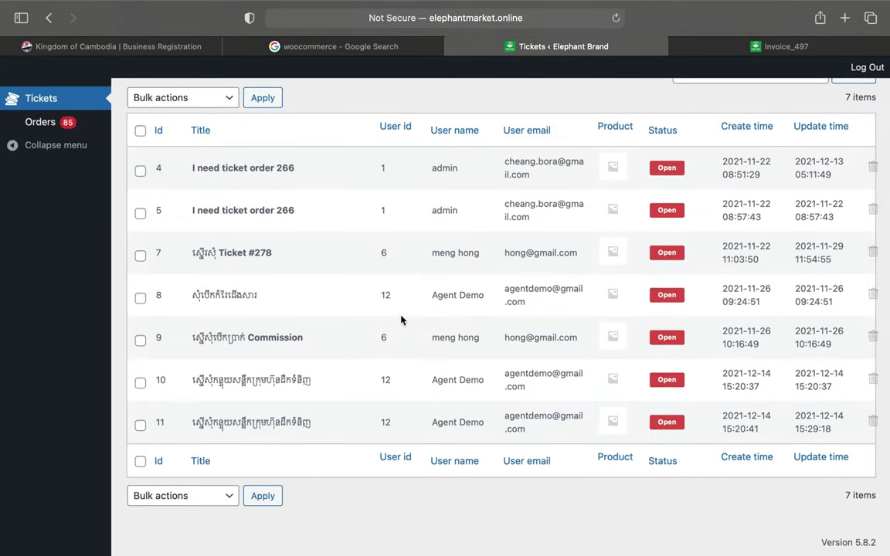
pyautogui.scroll(-1, 352, 502)
pyautogui.click(266, 421)
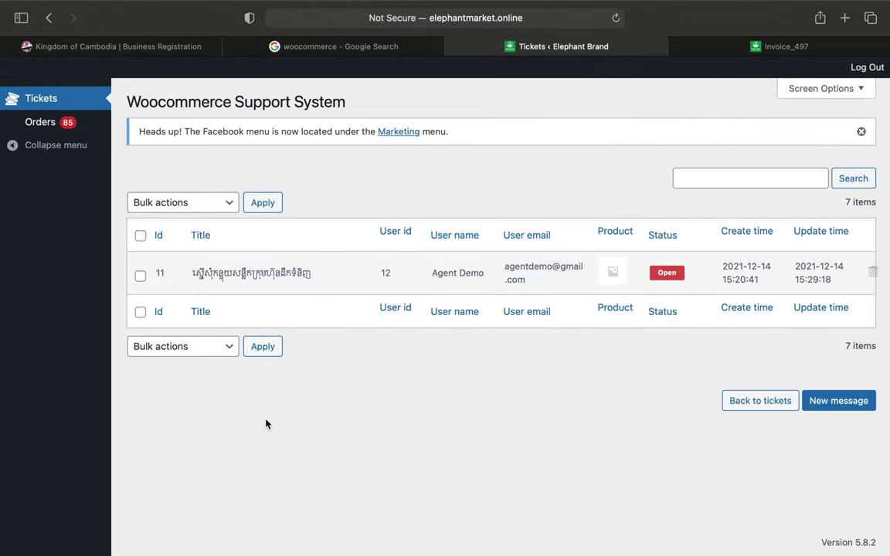
pyautogui.click(663, 275)
pyautogui.click(532, 249)
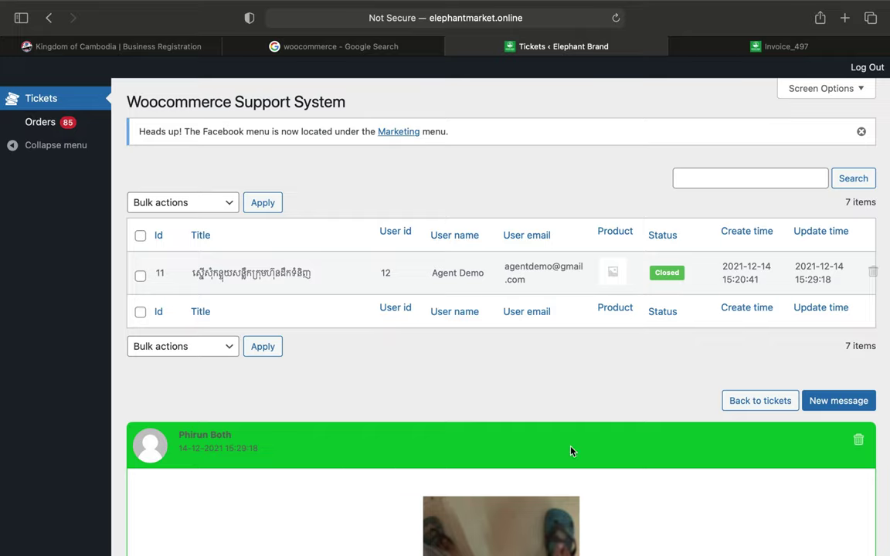
pyautogui.press('super+Tab')
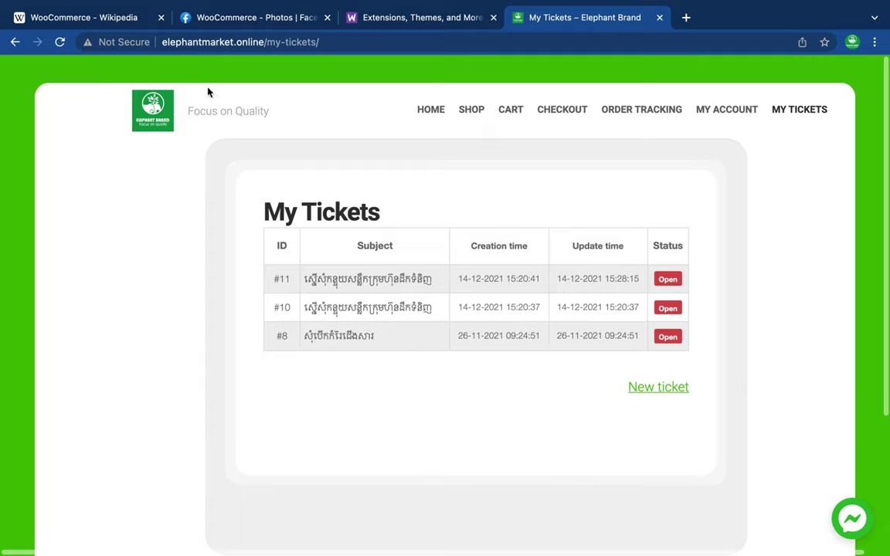
# Reload My Tickets and open ticket #11 down to the receipt photo
pyautogui.click(60, 42)
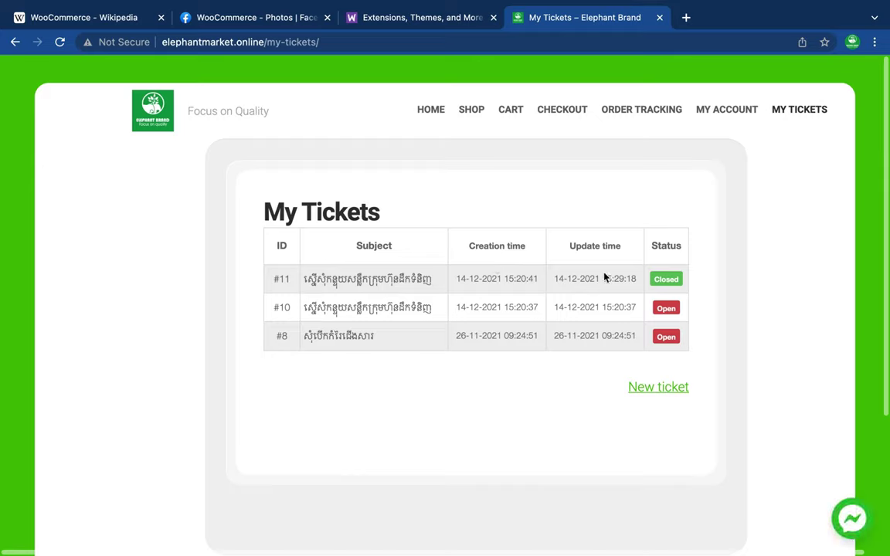
pyautogui.click(412, 284)
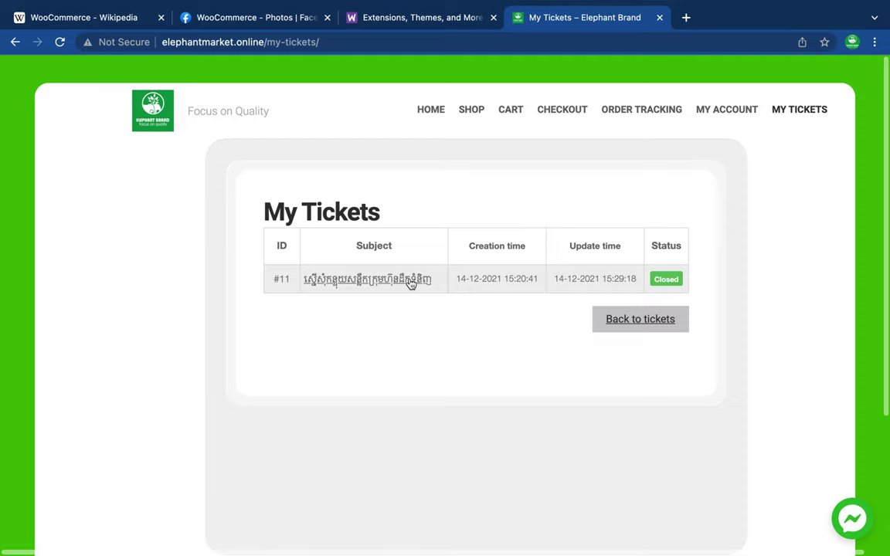
pyautogui.scroll(-5, 445, 406)
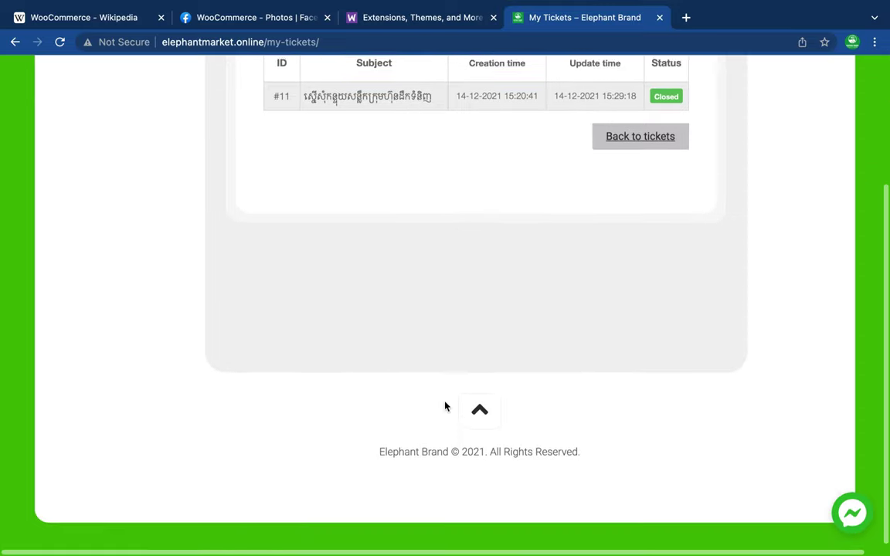
pyautogui.scroll(-10, 445, 406)
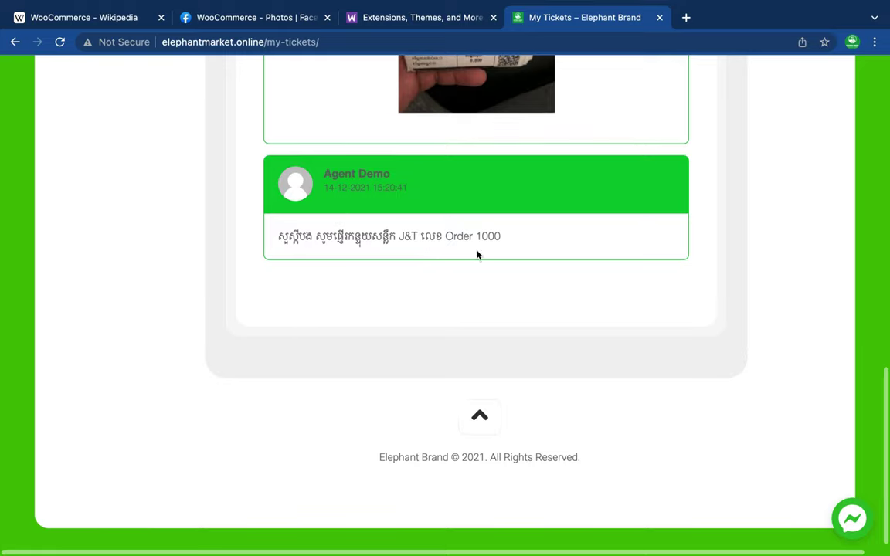
pyautogui.scroll(10, 477, 255)
pyautogui.scroll(5, 477, 255)
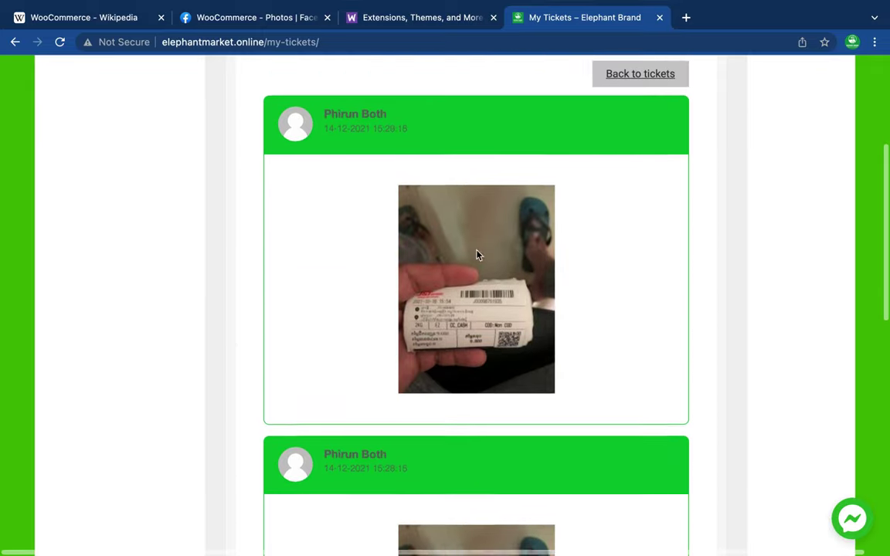
pyautogui.scroll(-3, 476, 255)
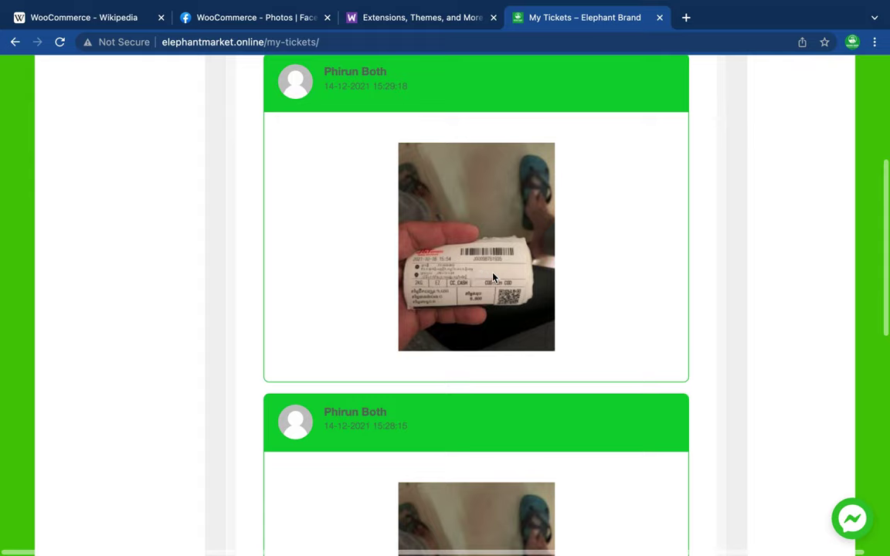
# Save the receipt photo as a JPEG and open the download in Preview
pyautogui.rightClick(491, 270)
pyautogui.click(500, 293)
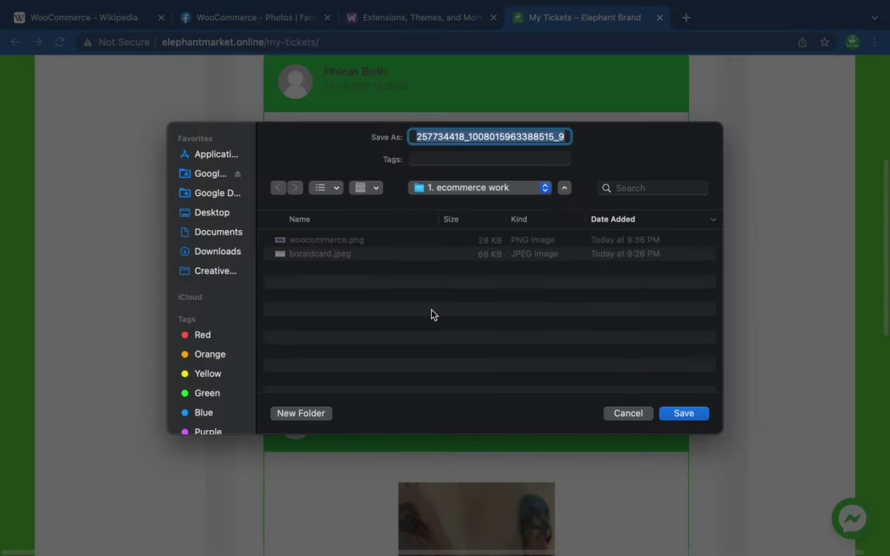
pyautogui.click(690, 415)
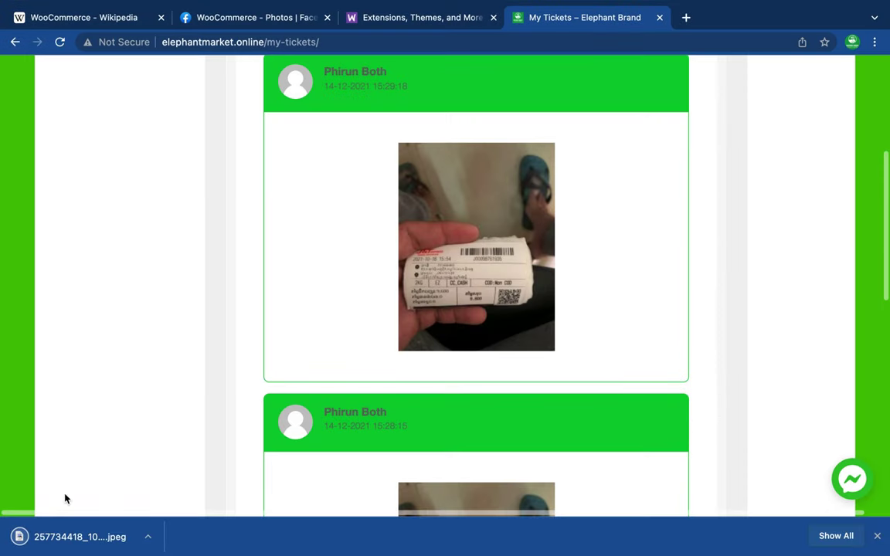
pyautogui.click(54, 542)
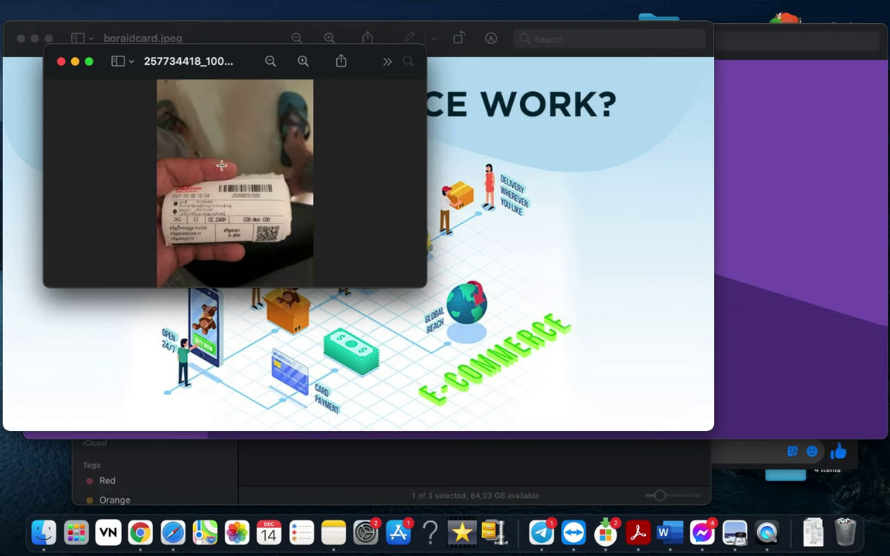
pyautogui.scroll(2, 222, 165)
pyautogui.scroll(2, 222, 165)
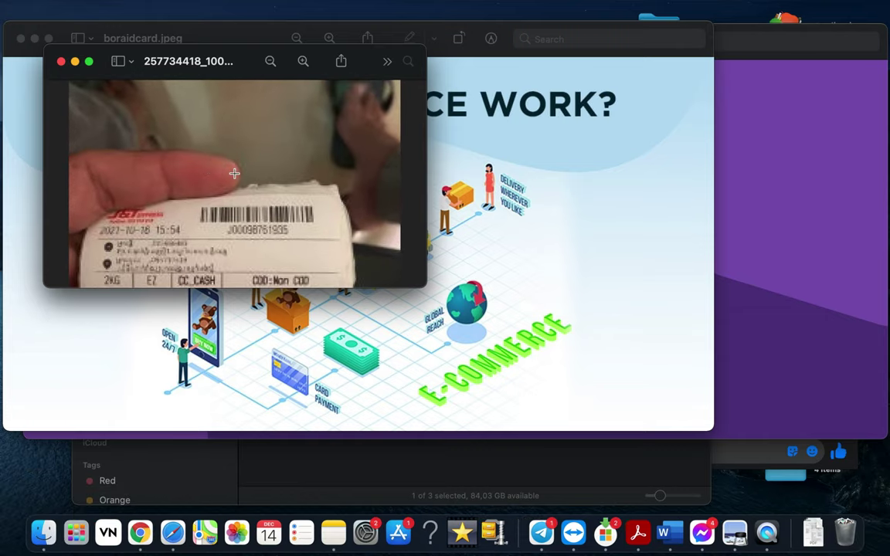
pyautogui.scroll(-3, 234, 173)
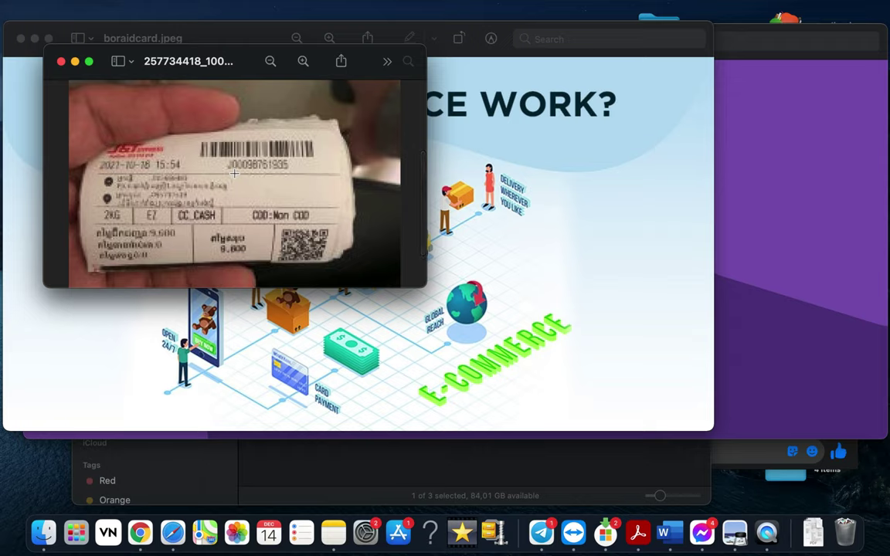
pyautogui.scroll(4, 235, 173)
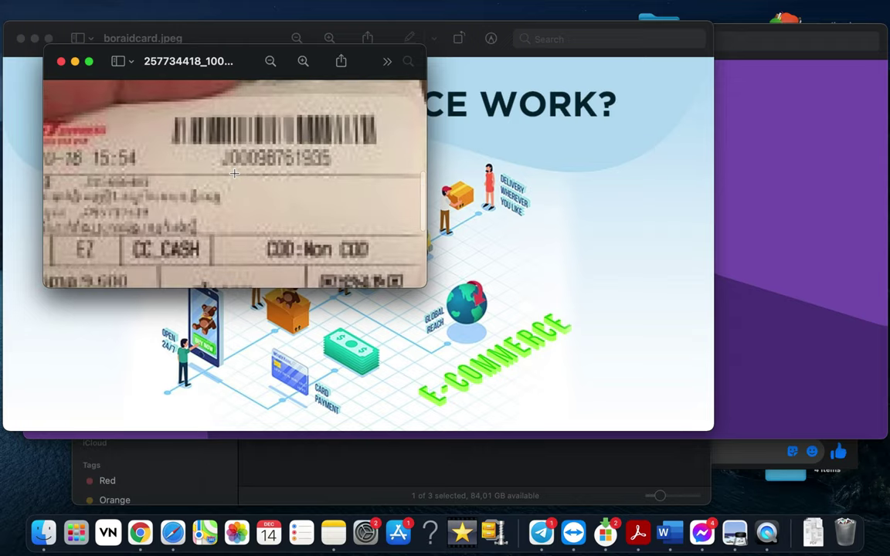
pyautogui.scroll(-2, 234, 173)
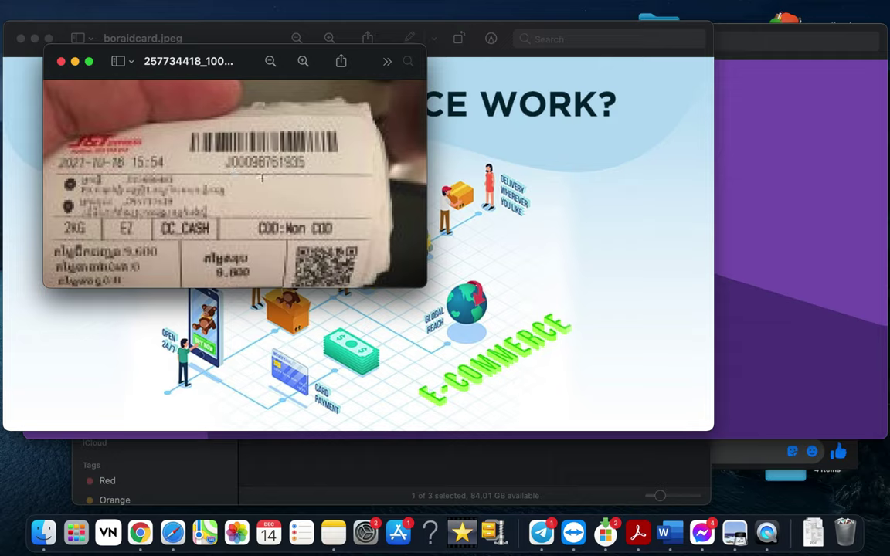
pyautogui.press('super+Tab')
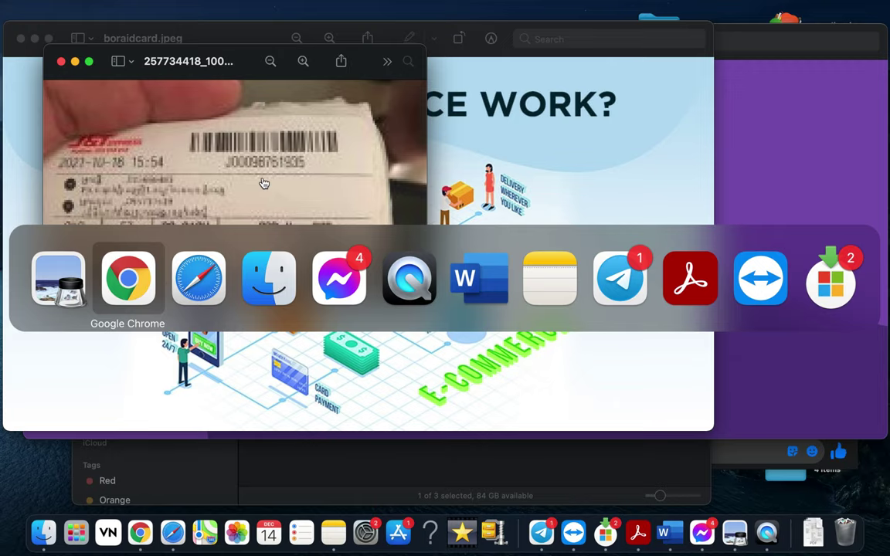
pyautogui.scroll(5, 491, 149)
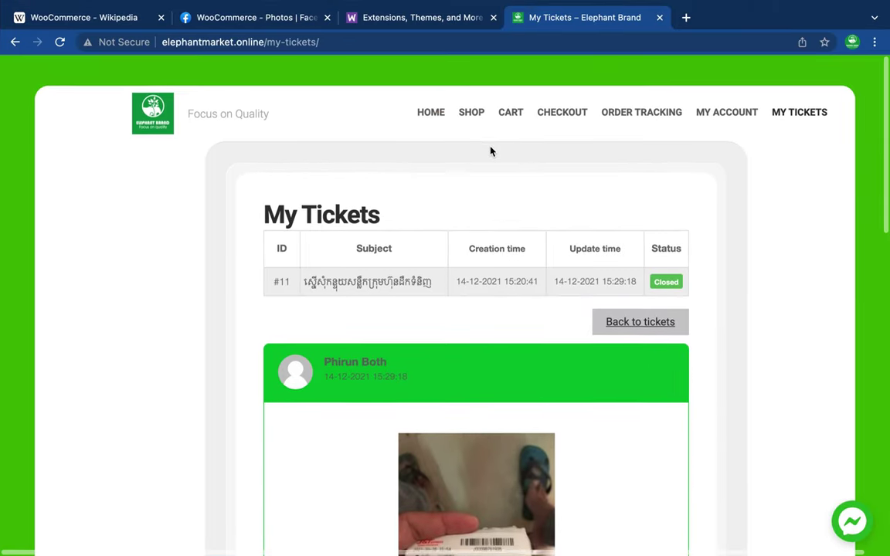
# Open the storefront's Order Tracking page
pyautogui.click(654, 111)
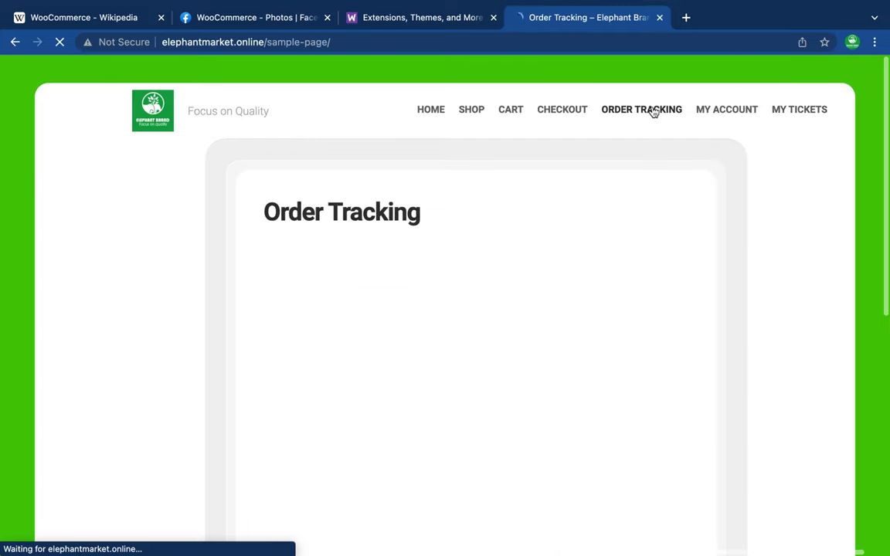
pyautogui.scroll(-2, 580, 317)
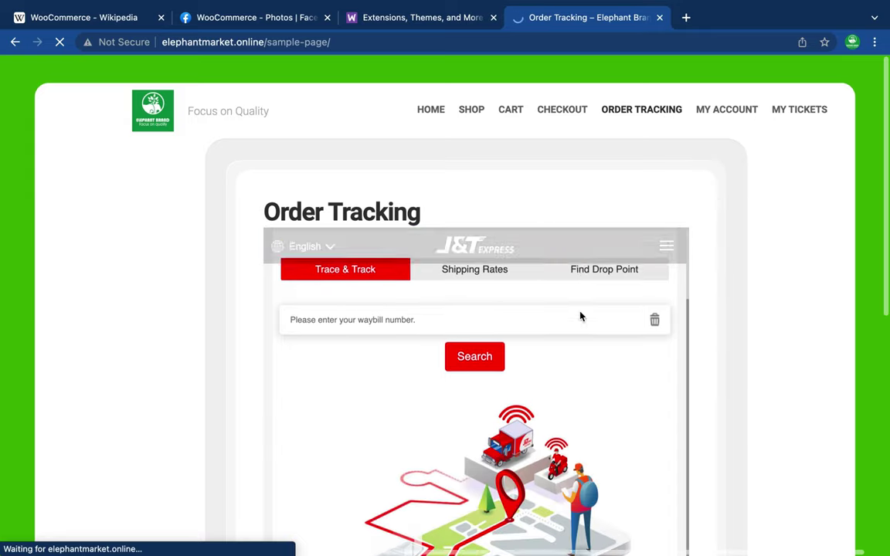
pyautogui.scroll(2, 581, 316)
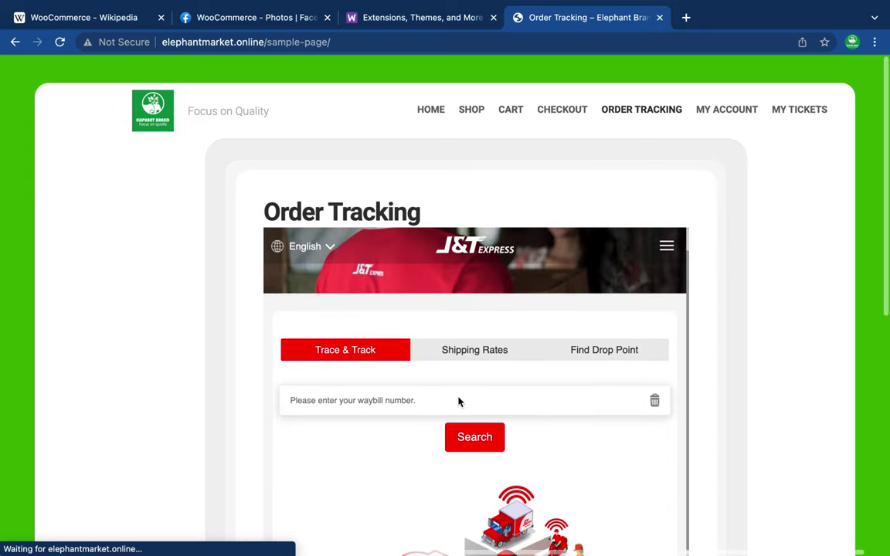
pyautogui.click(375, 403)
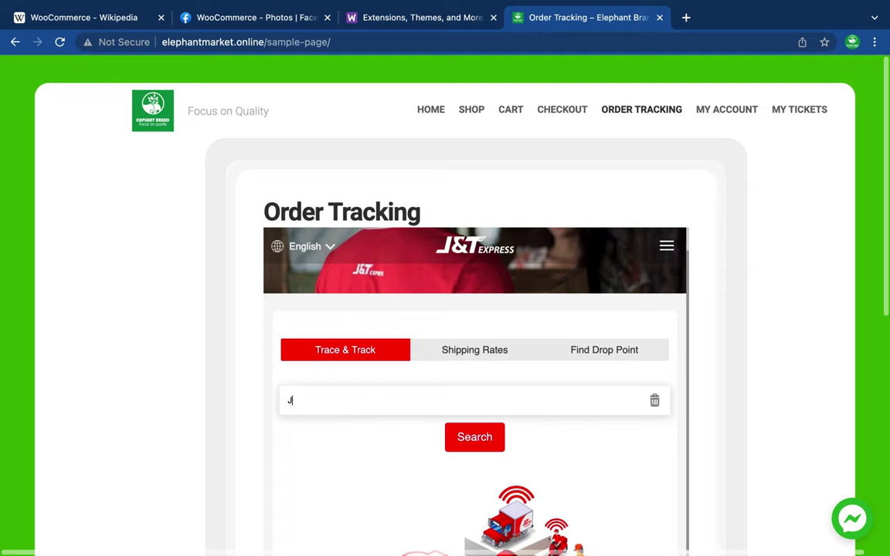
pyautogui.press('super+Tab')
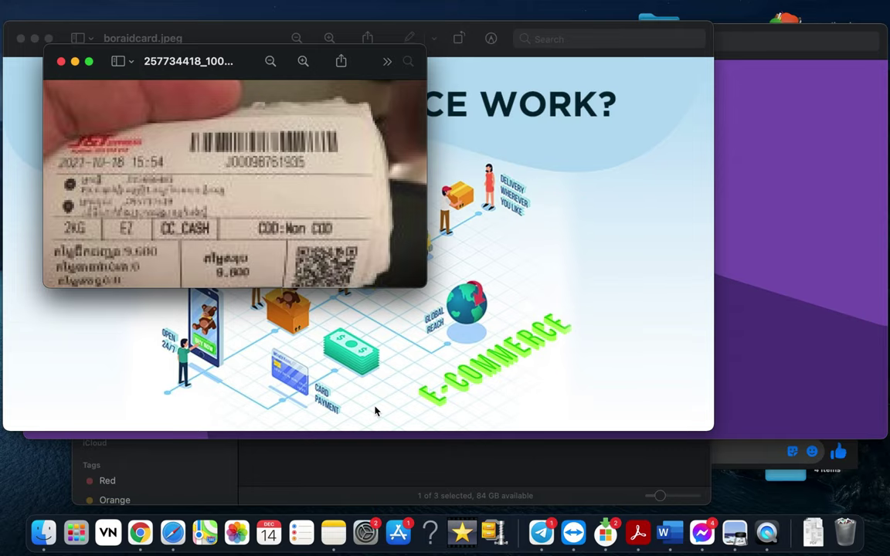
pyautogui.press('super+Tab')
pyautogui.press('super+Tab')
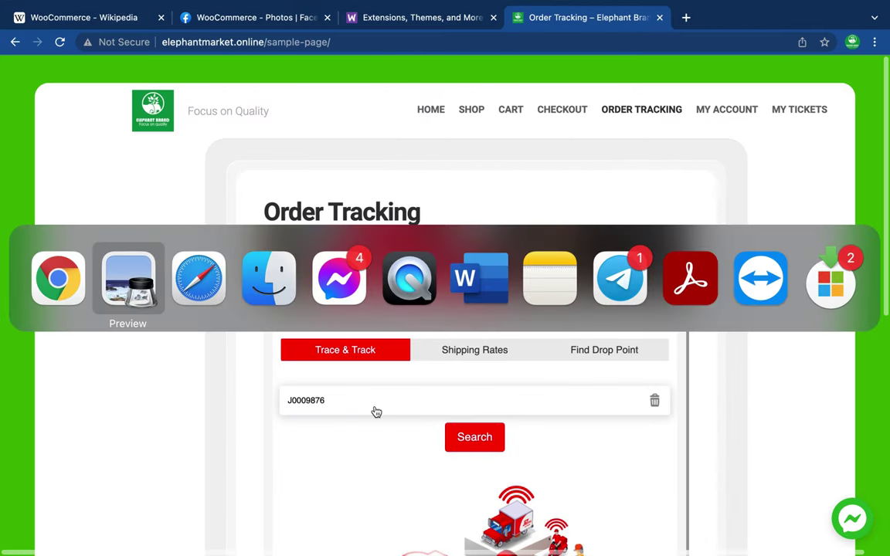
pyautogui.press('super+Tab')
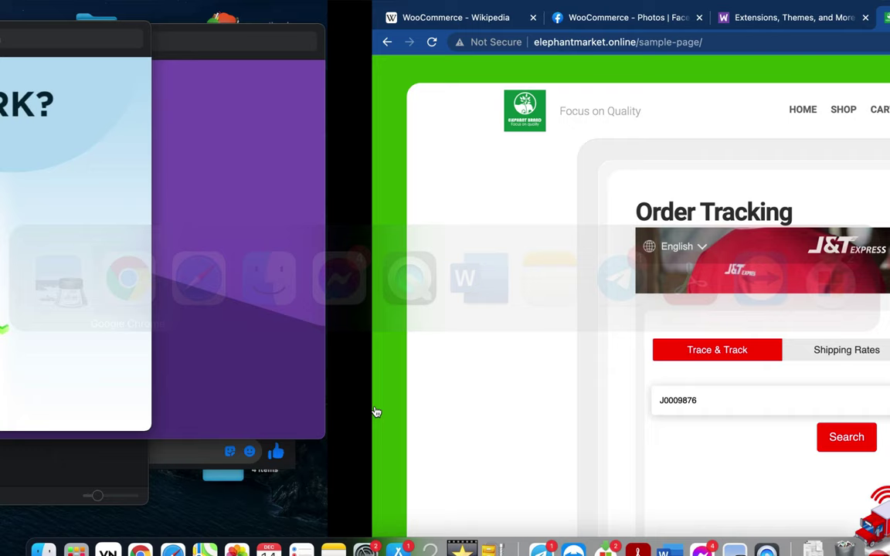
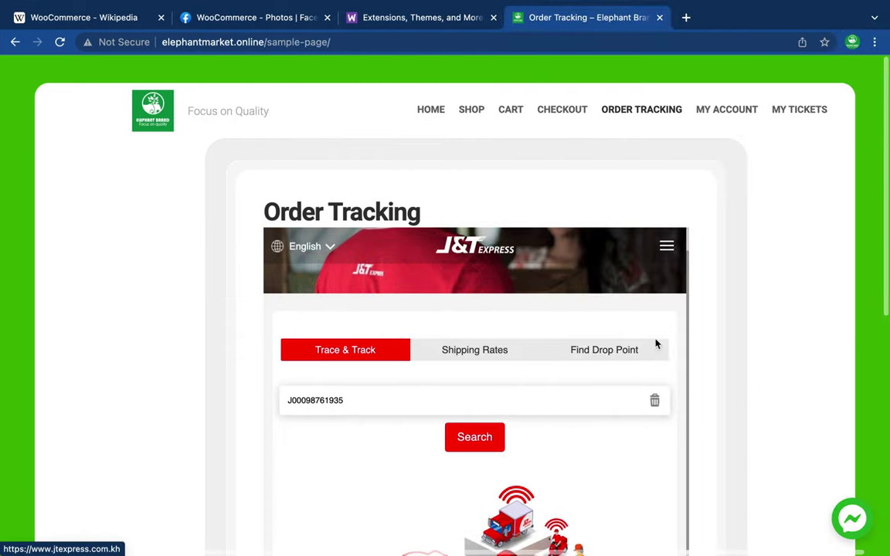
pyautogui.scroll(-3, 749, 363)
pyautogui.scroll(-1, 749, 364)
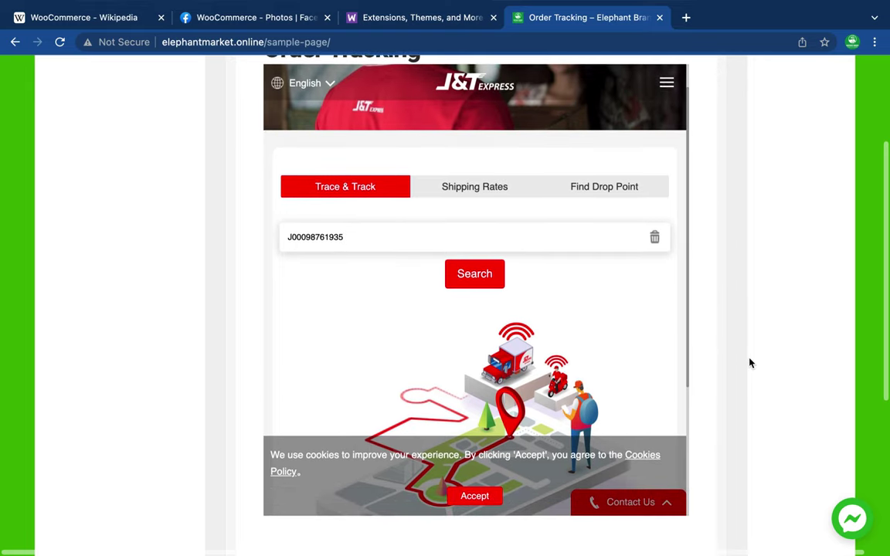
pyautogui.click(477, 277)
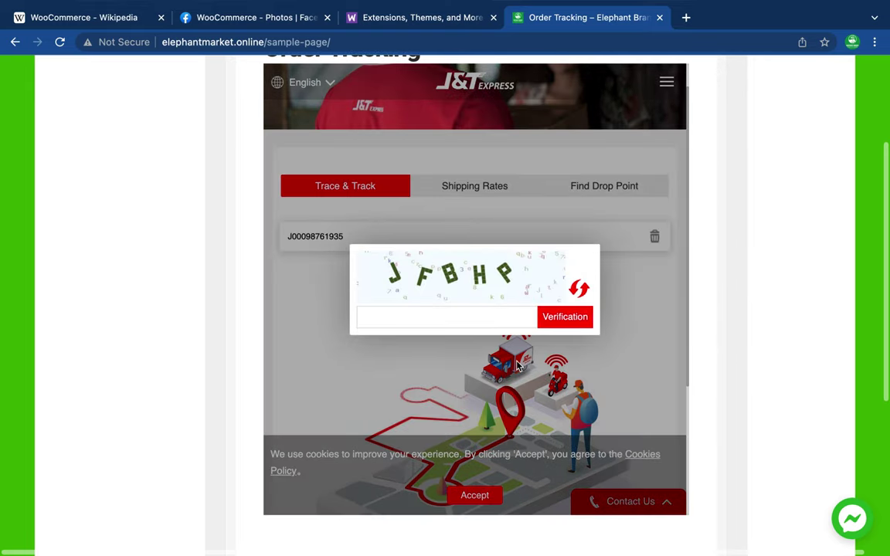
pyautogui.click(405, 316)
pyautogui.click(555, 319)
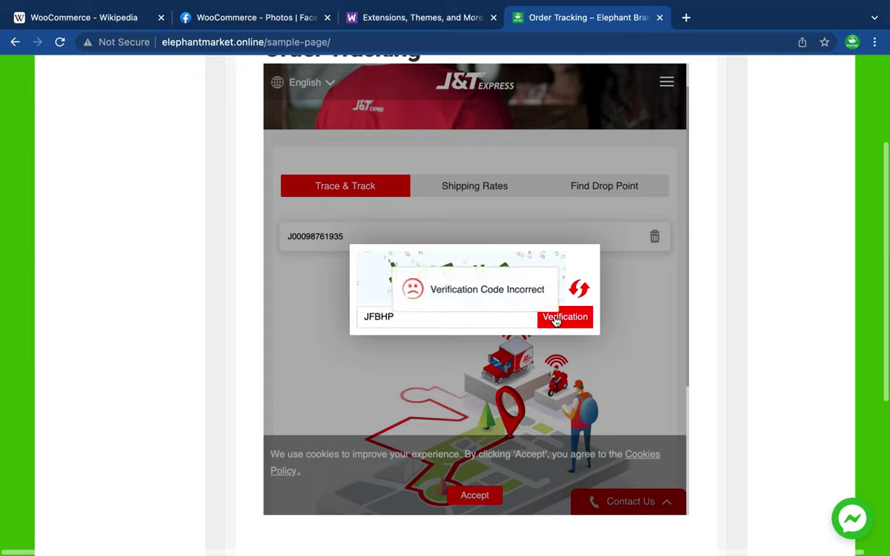
pyautogui.click(506, 338)
pyautogui.scroll(4, 713, 359)
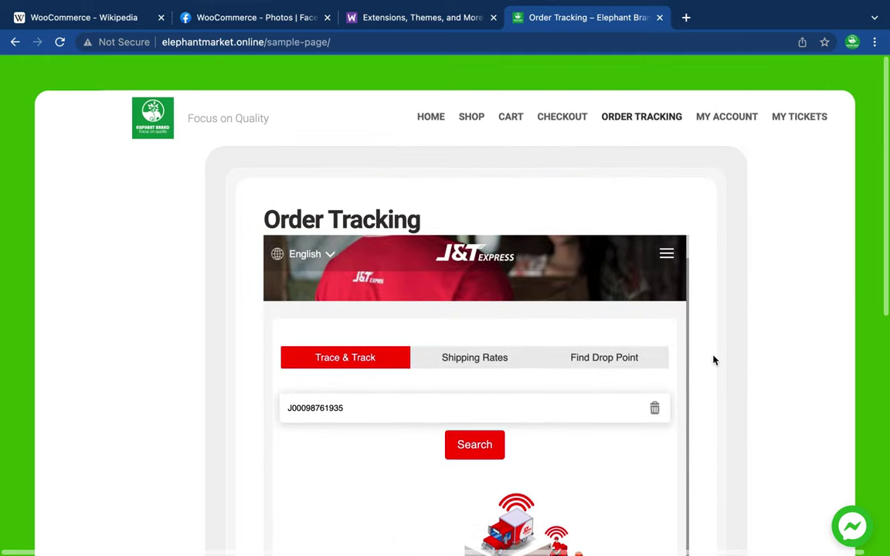